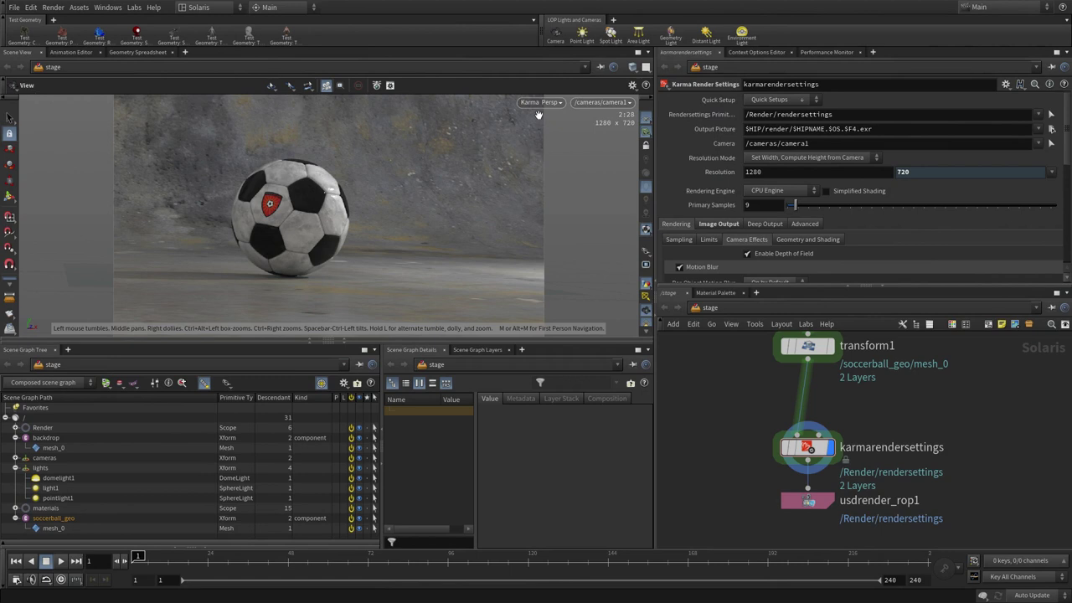
Set the viewport renderer to GL and switch from the Solaris desktop to Build
click(534, 102)
click(548, 144)
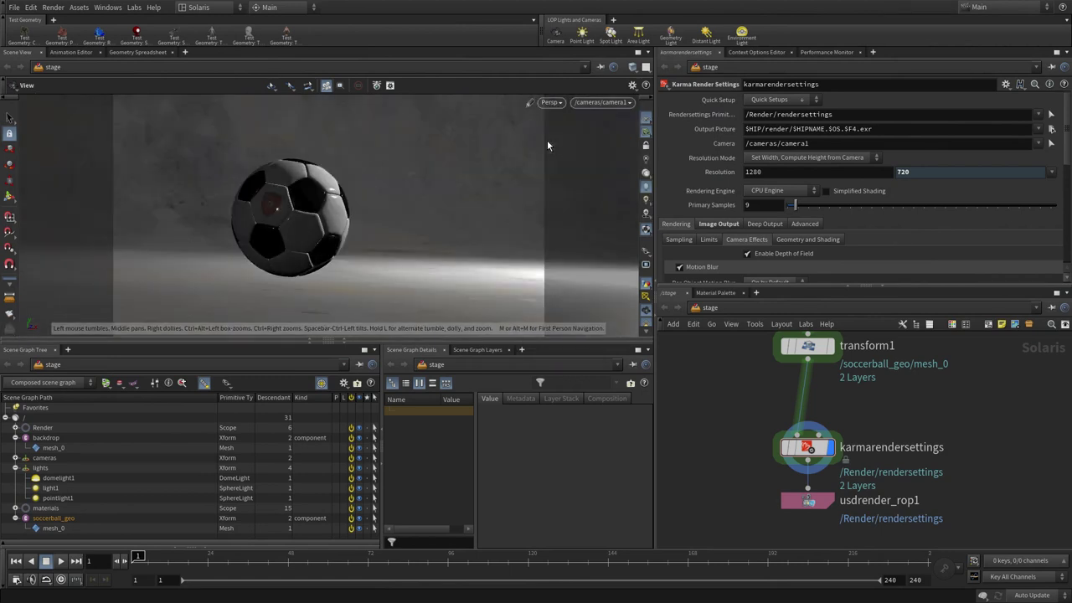
click(197, 10)
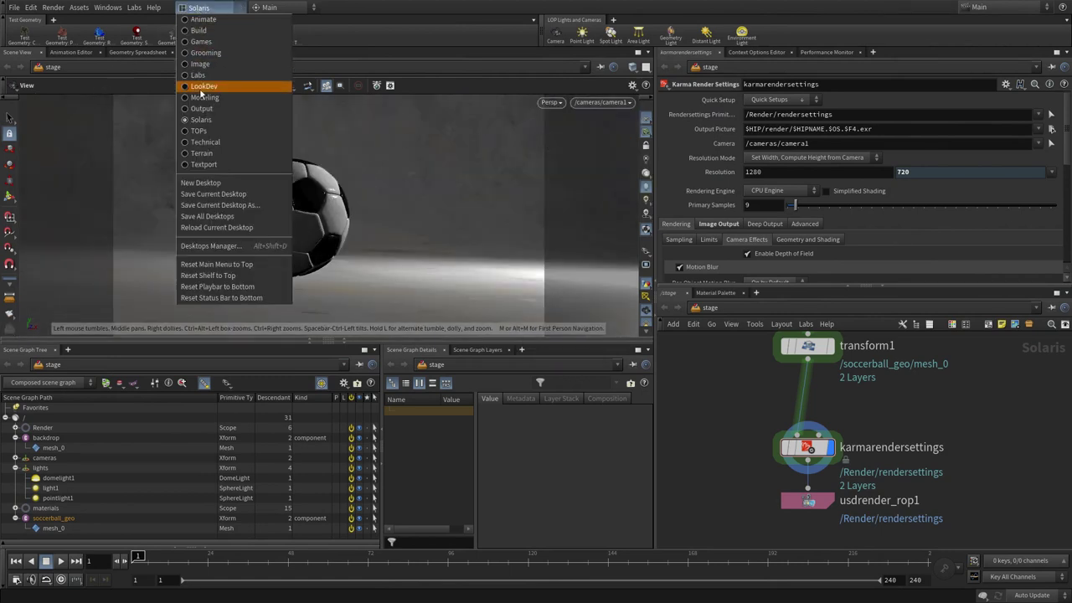
click(201, 30)
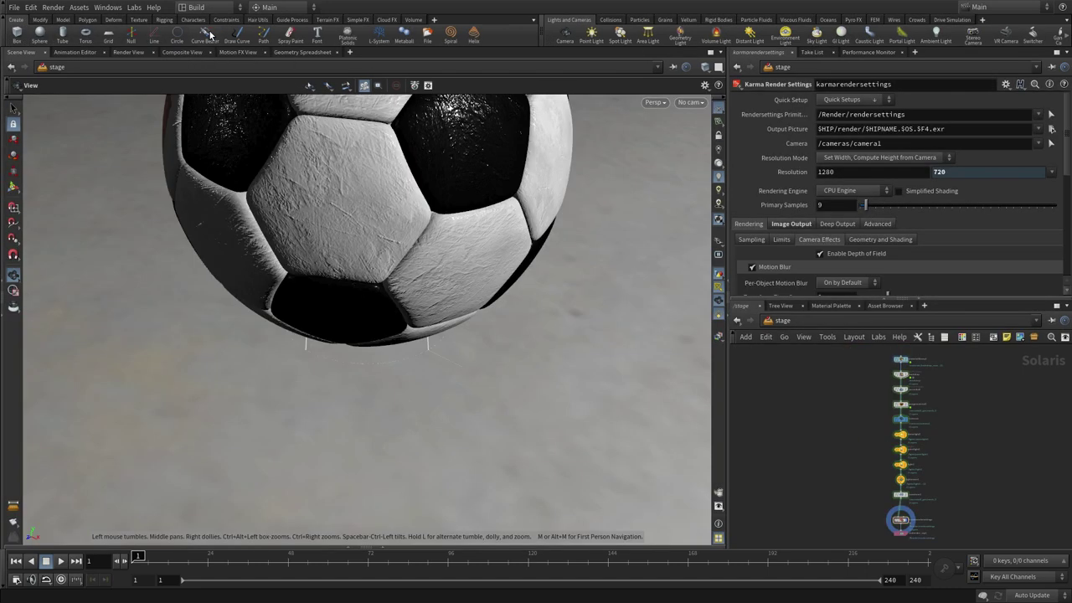
Go to the obj network and frame the whole soccer ball in the viewport
click(87, 69)
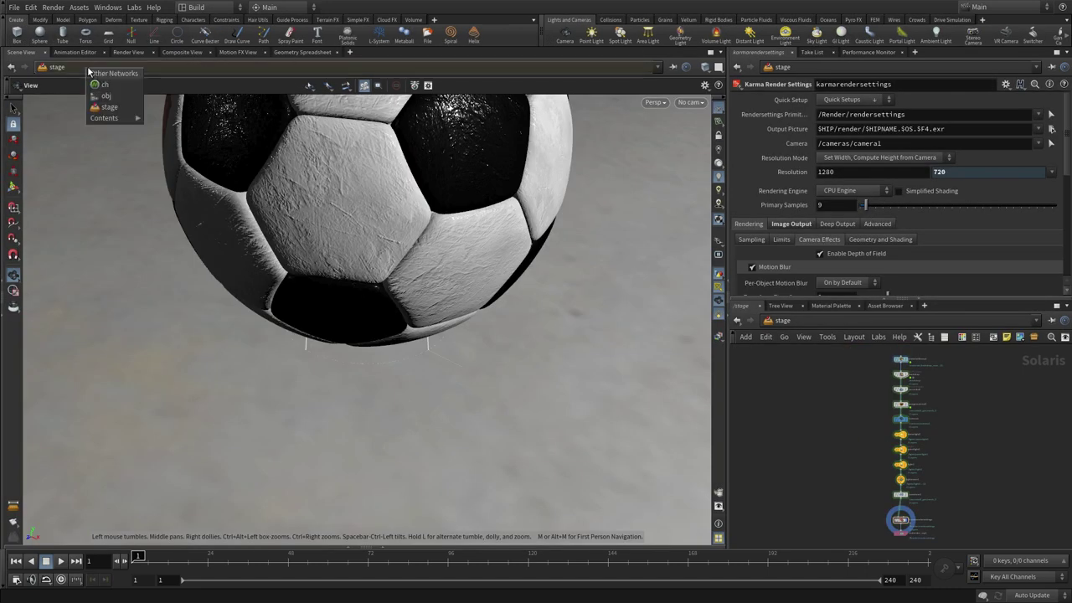
click(101, 94)
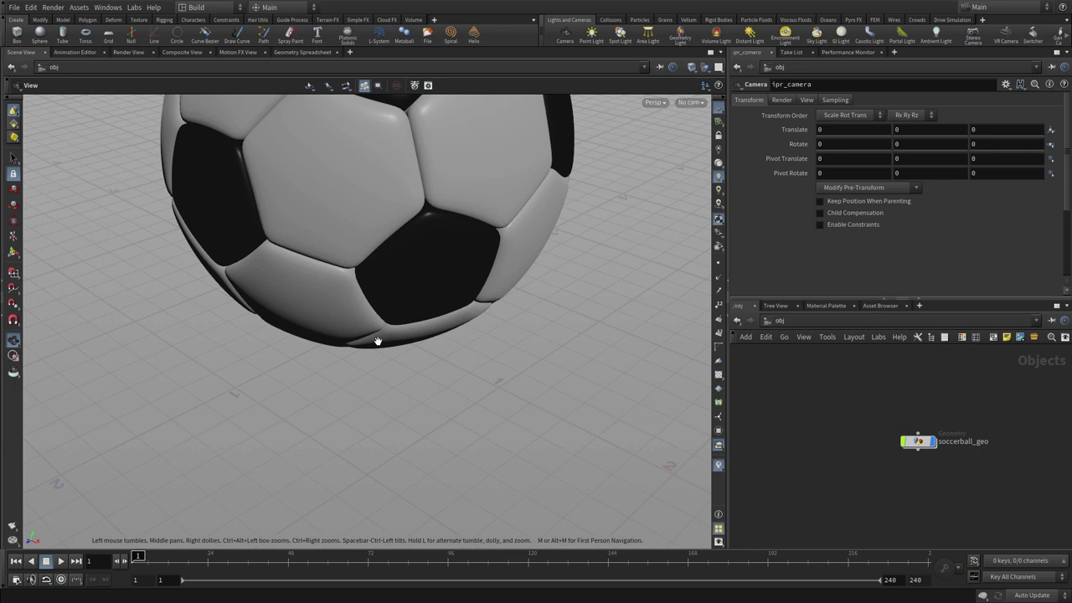
key(h)
scroll(954, 452, up, 5)
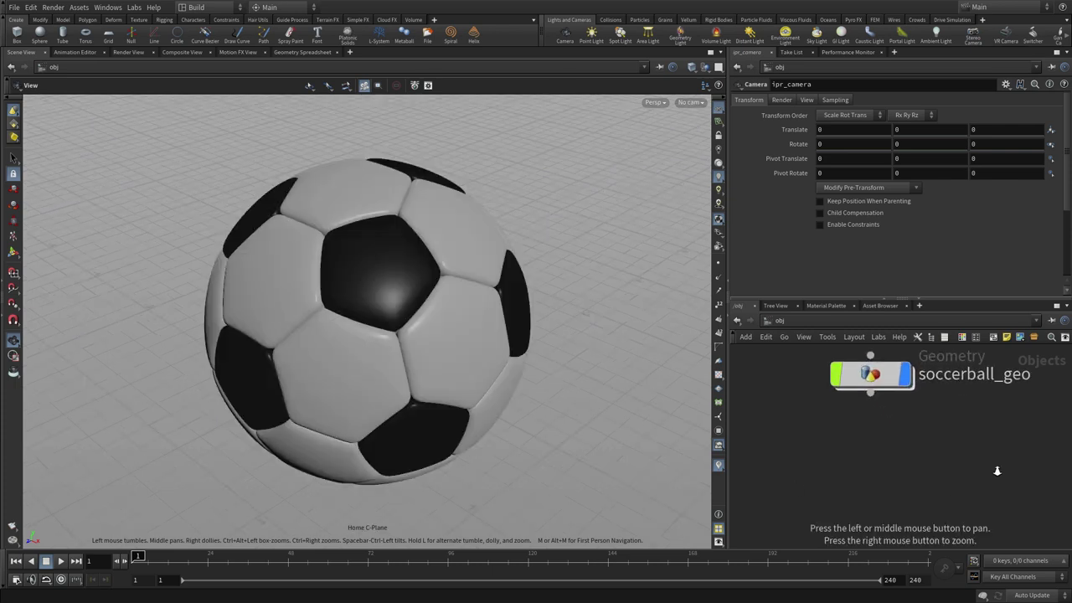
scroll(943, 446, down, 2)
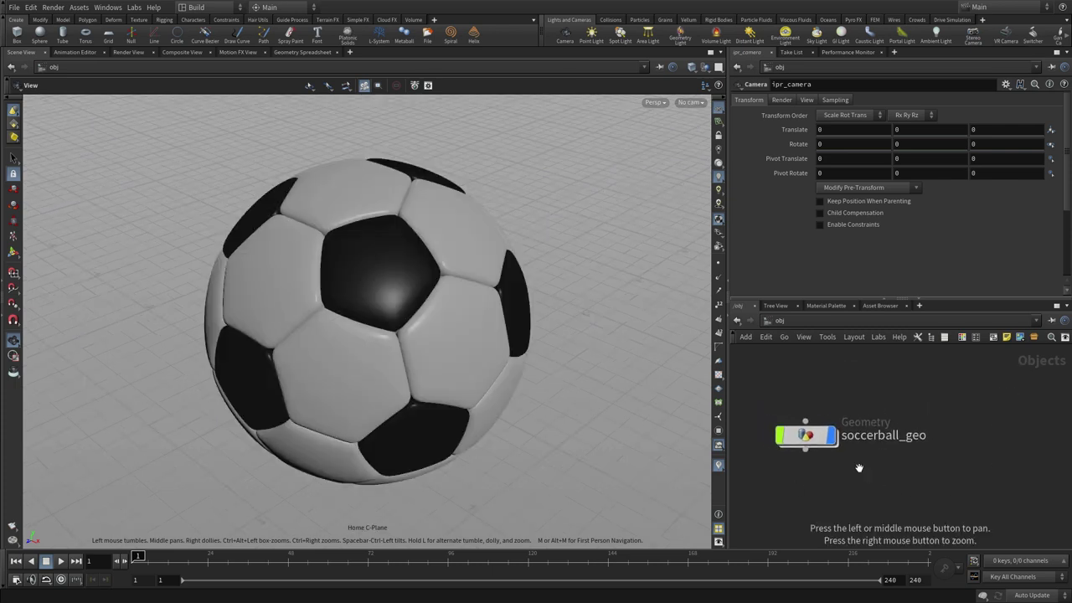
Duplicate soccerball_geo, placing the copy to its lower right
click(792, 416)
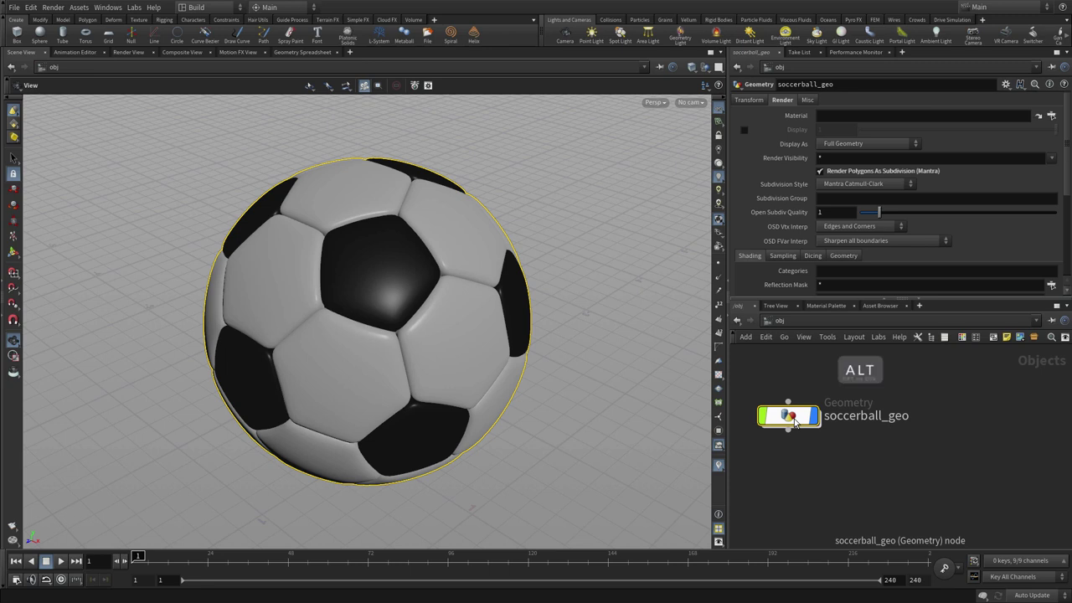
alt+drag(803, 419, 988, 497)
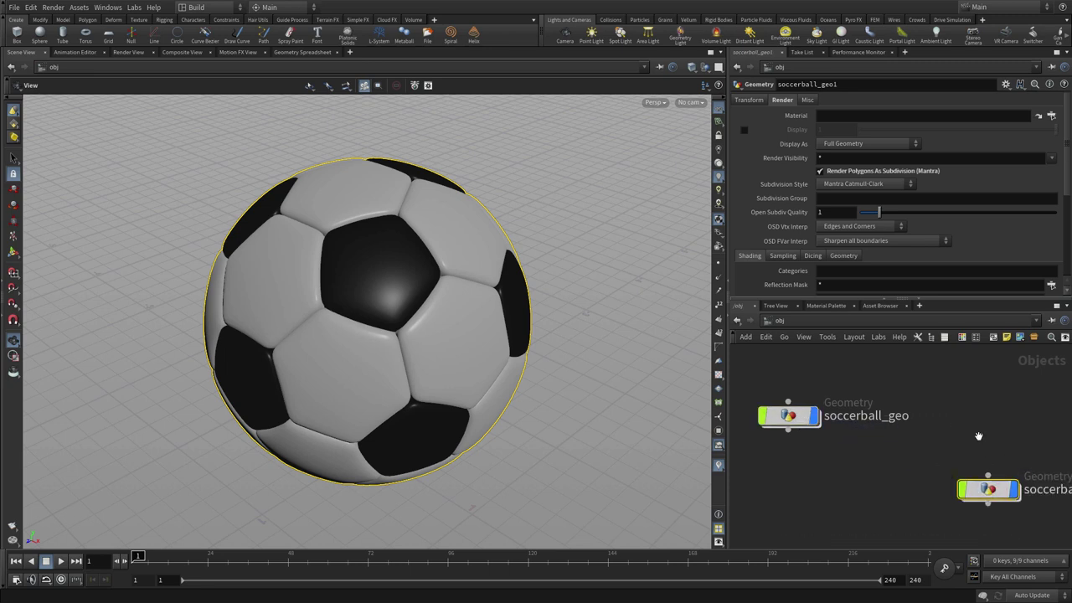
scroll(955, 402, down, 2)
drag(954, 401, 908, 399)
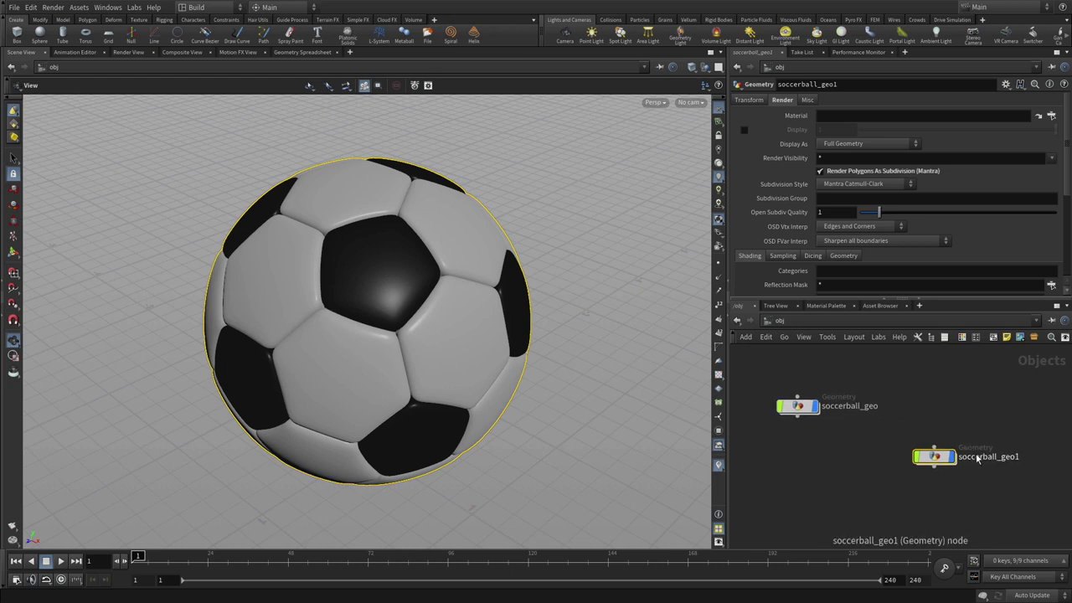
Rename the copy from soccerball_geo1 to soccerball_anim
double_click(1008, 456)
drag(1004, 457, 1059, 454)
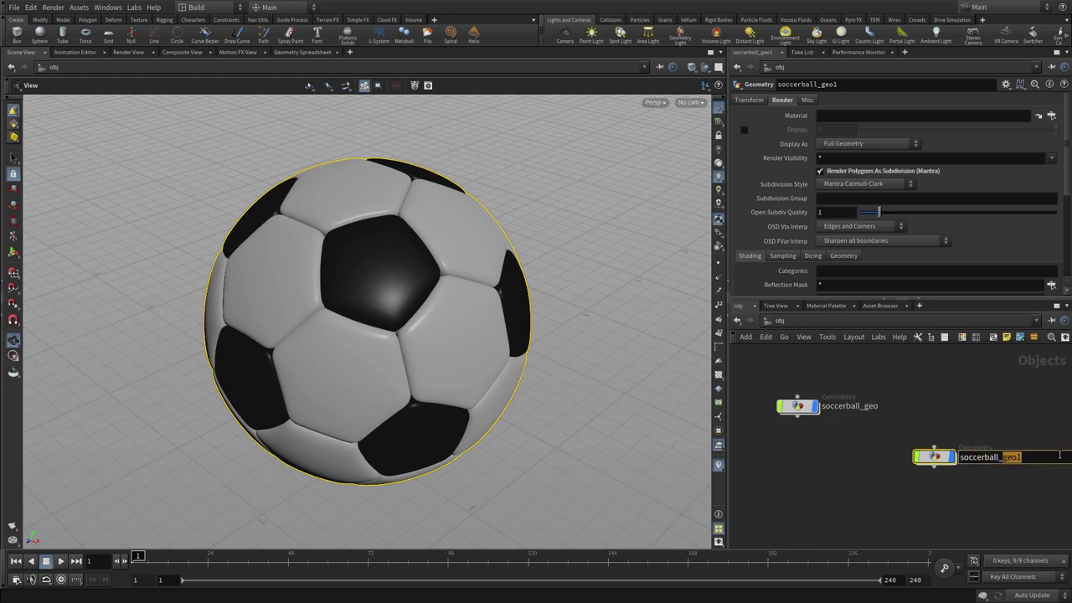
text(anim)
key(Return)
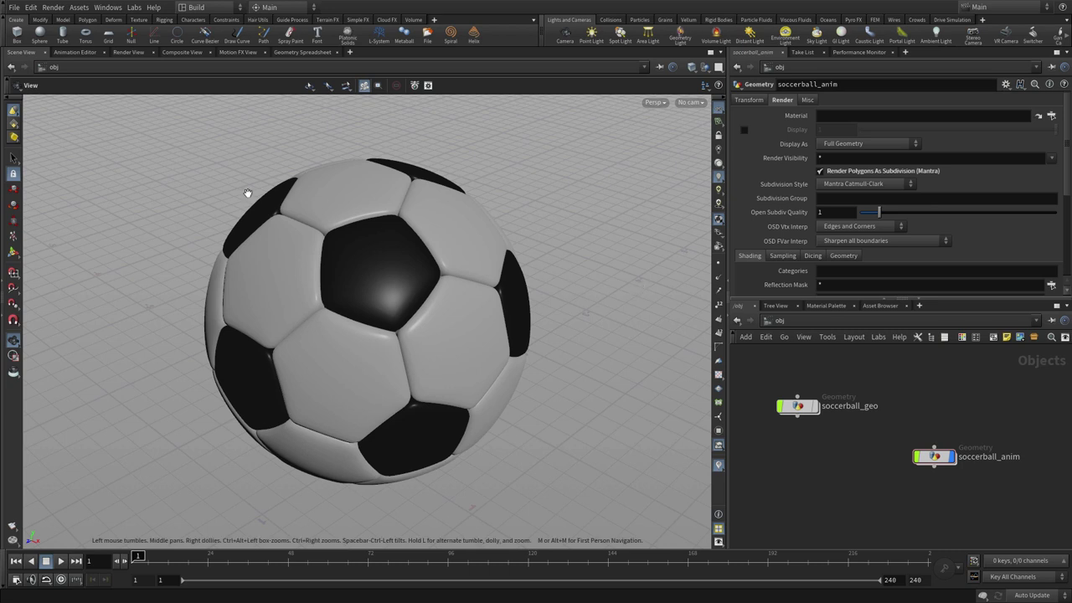
Create a null at the origin and set its Control Type to Circles
click(132, 35)
key(Return)
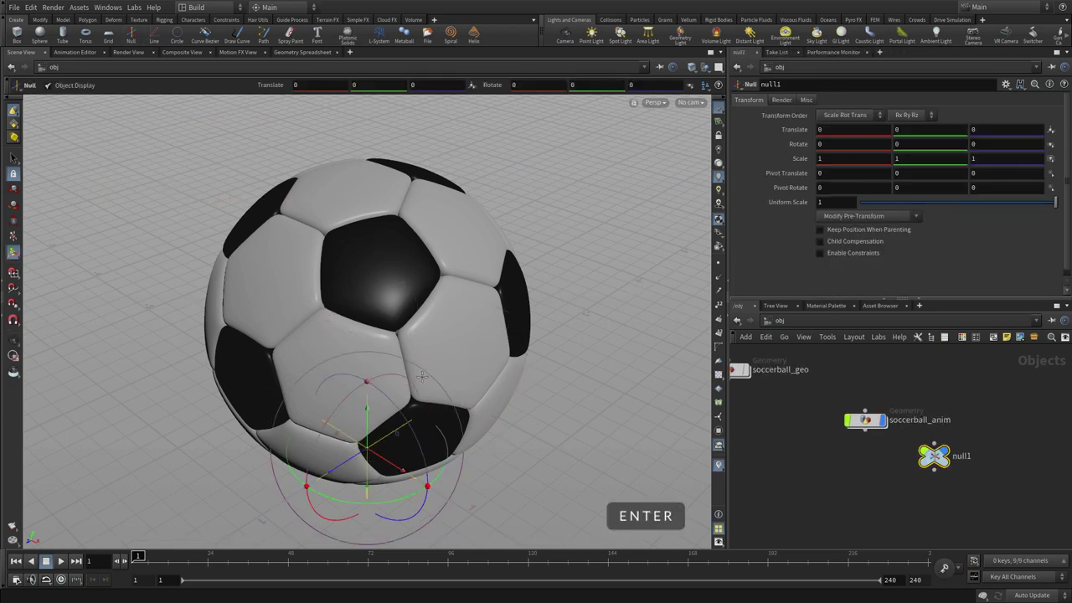
click(807, 100)
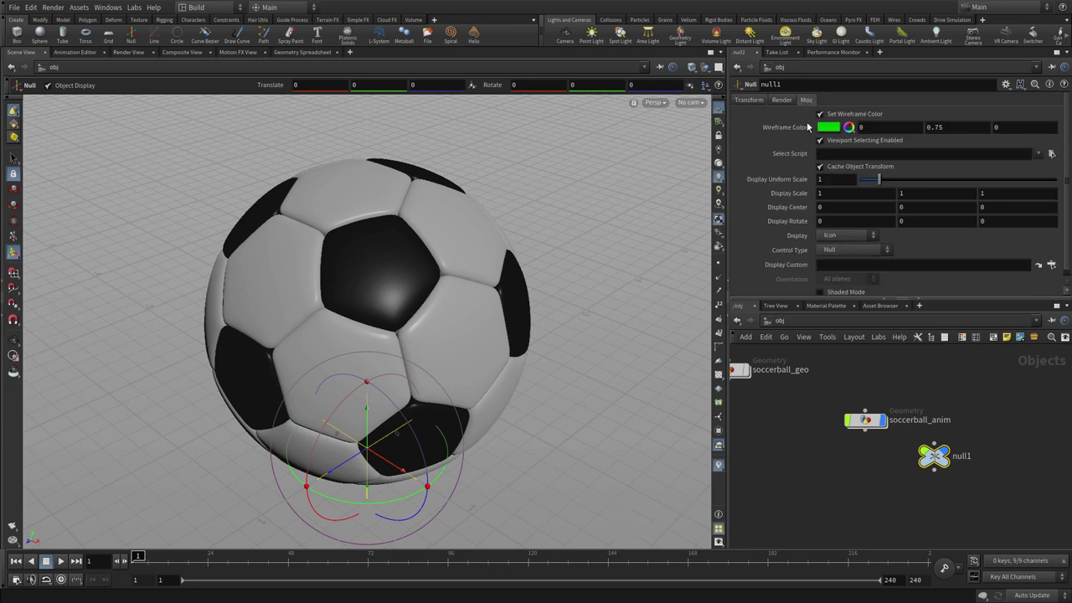
click(832, 252)
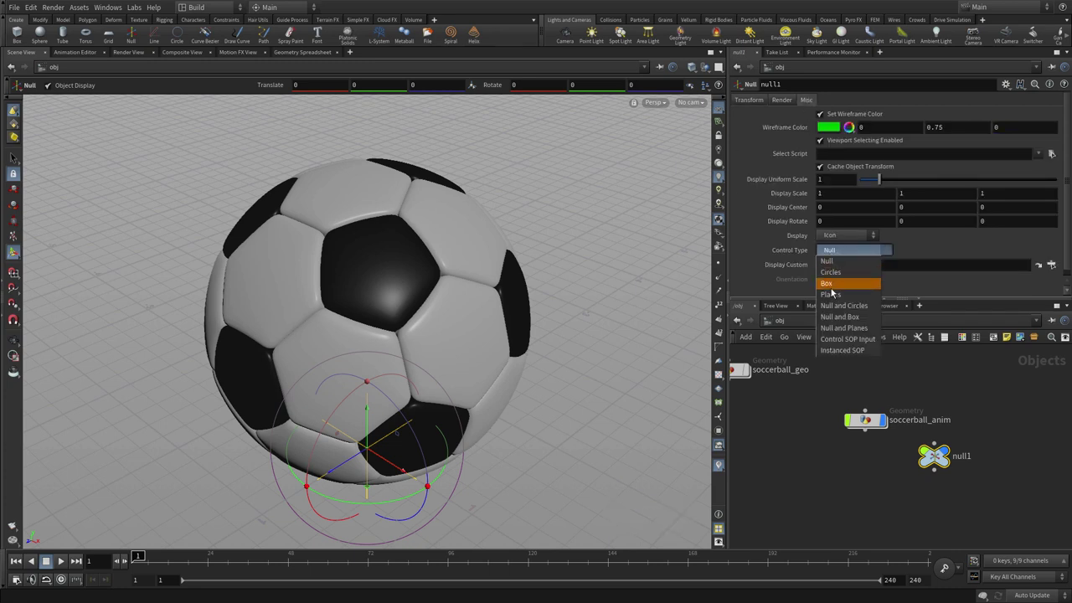
click(832, 273)
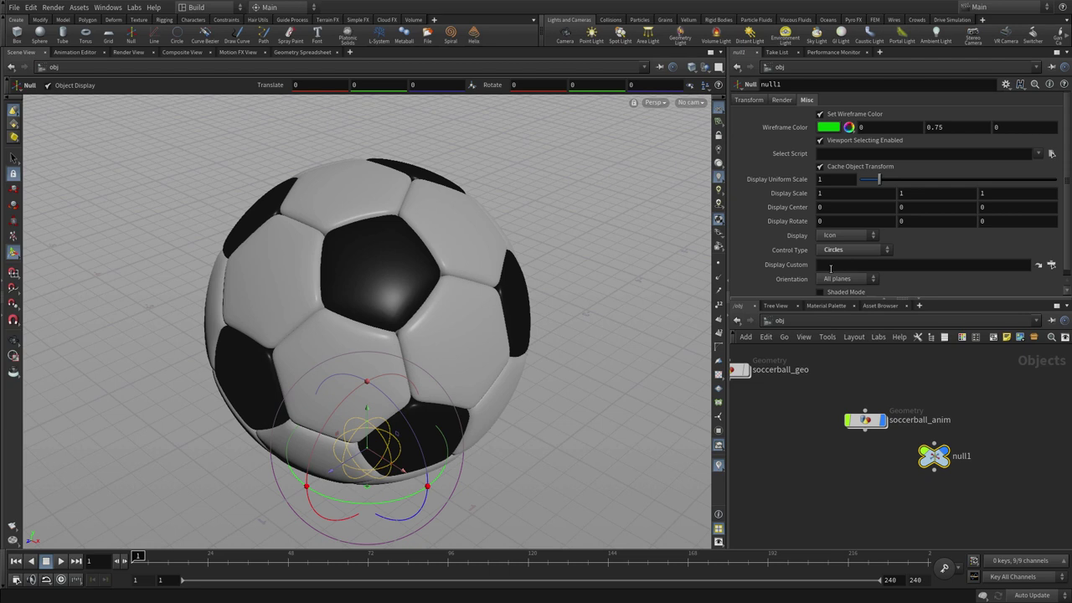
Limit the null's circle to the ZX plane with display uniform scale 4
click(833, 279)
click(829, 318)
click(824, 179)
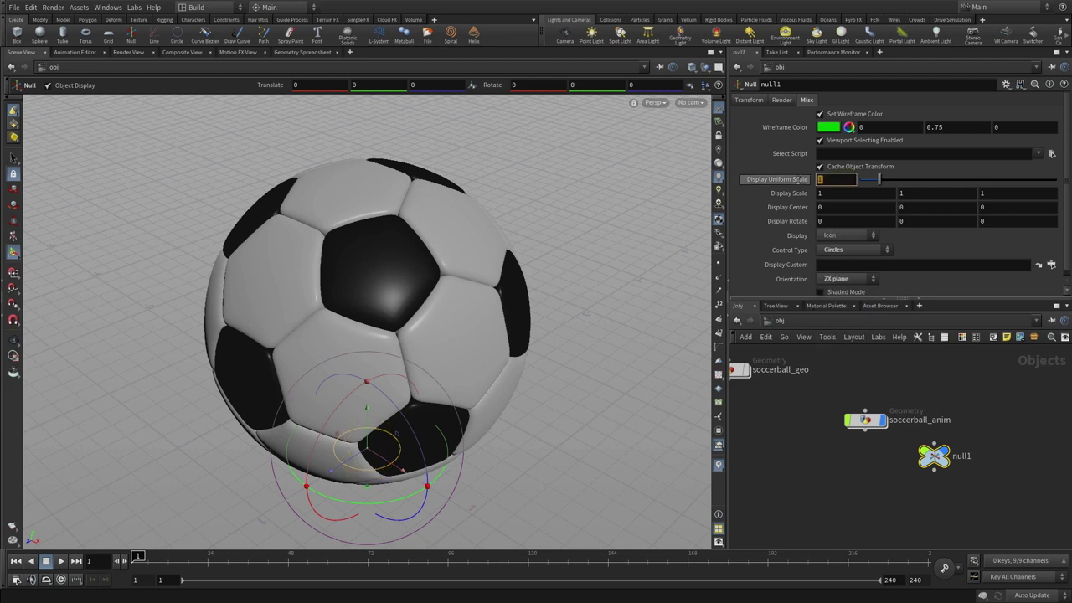
text(4)
key(Return)
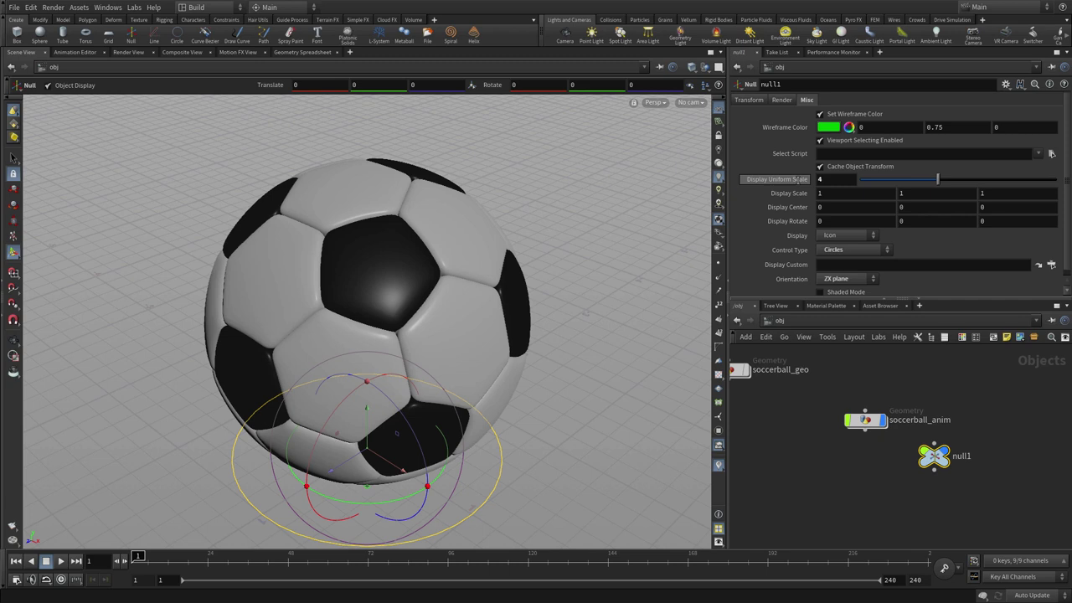
key(Escape)
drag(406, 326, 343, 336)
key(Return)
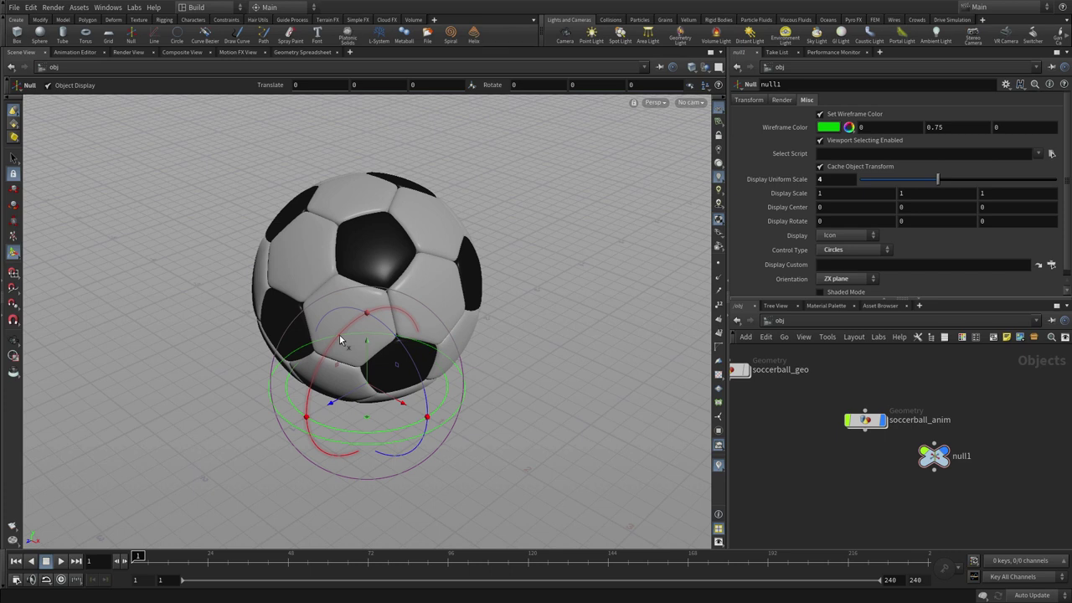
Rename null1 to soccerball_ctrl
double_click(959, 456)
double_click(958, 456)
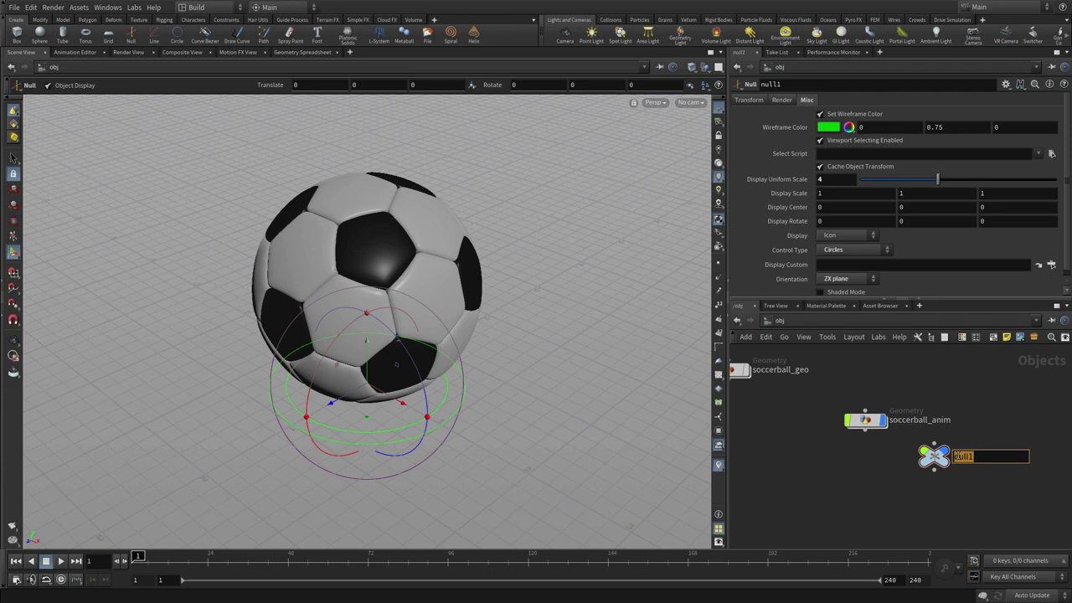
text(soccerball_ctrl)
key(Return)
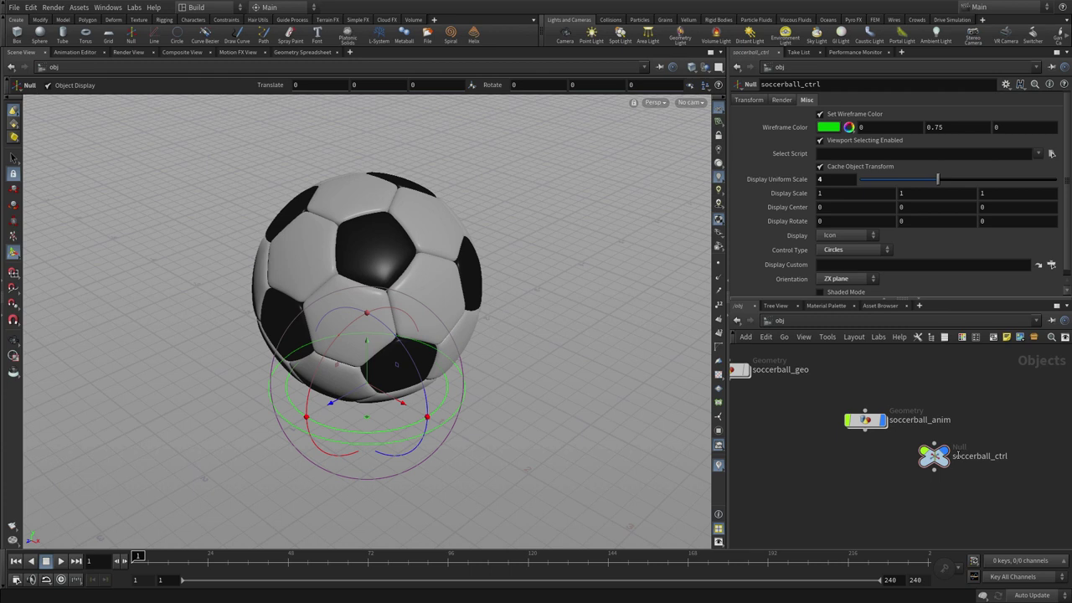
Arrange the nodes, parent soccerball_anim under soccerball_ctrl, then select soccerball_ctrl
drag(935, 457, 897, 371)
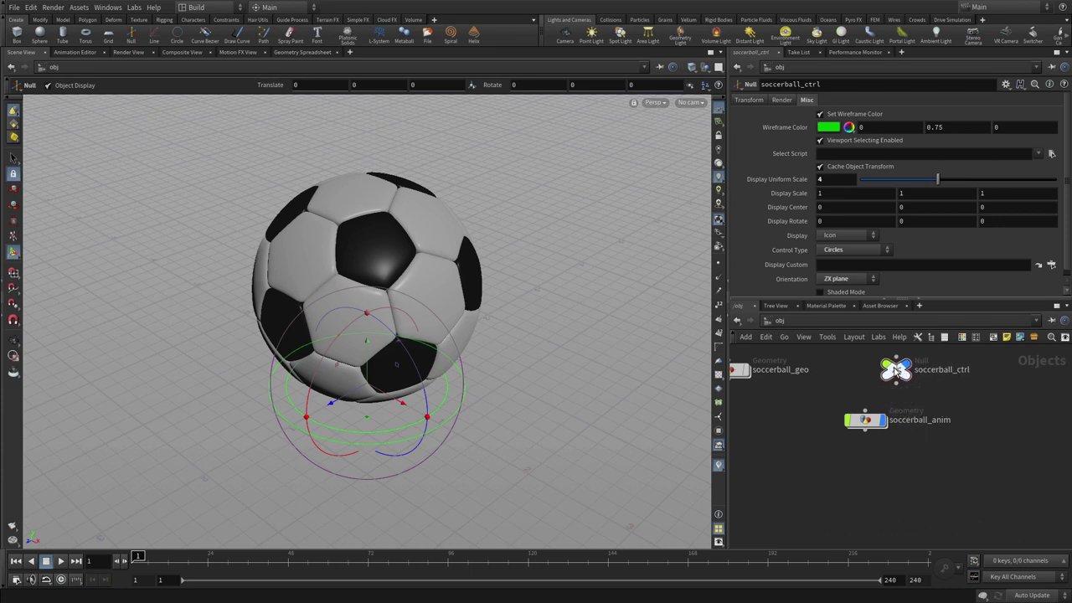
drag(868, 420, 898, 446)
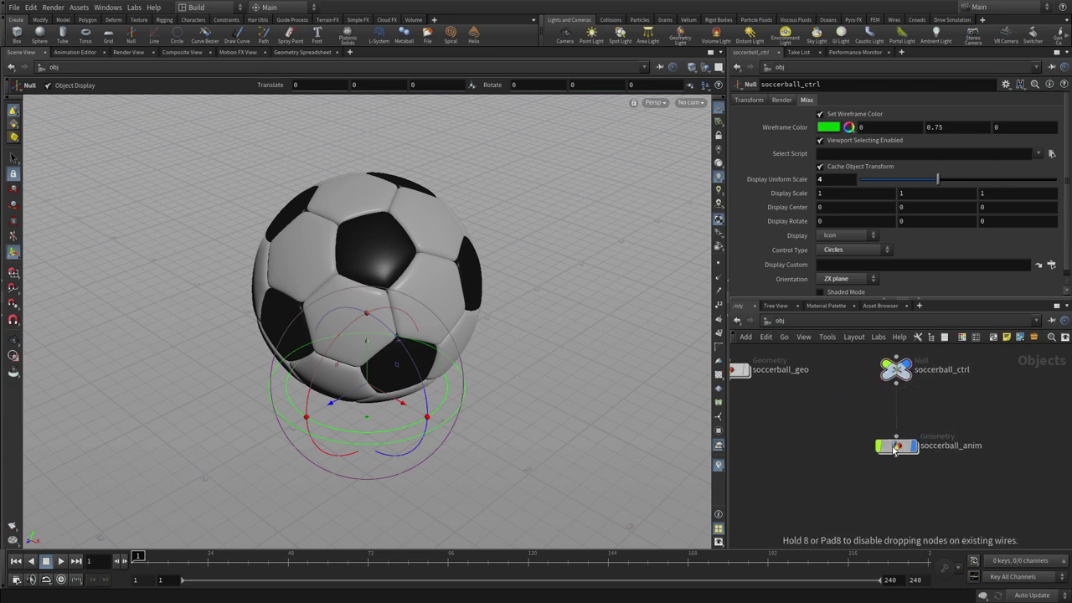
click(897, 387)
click(896, 436)
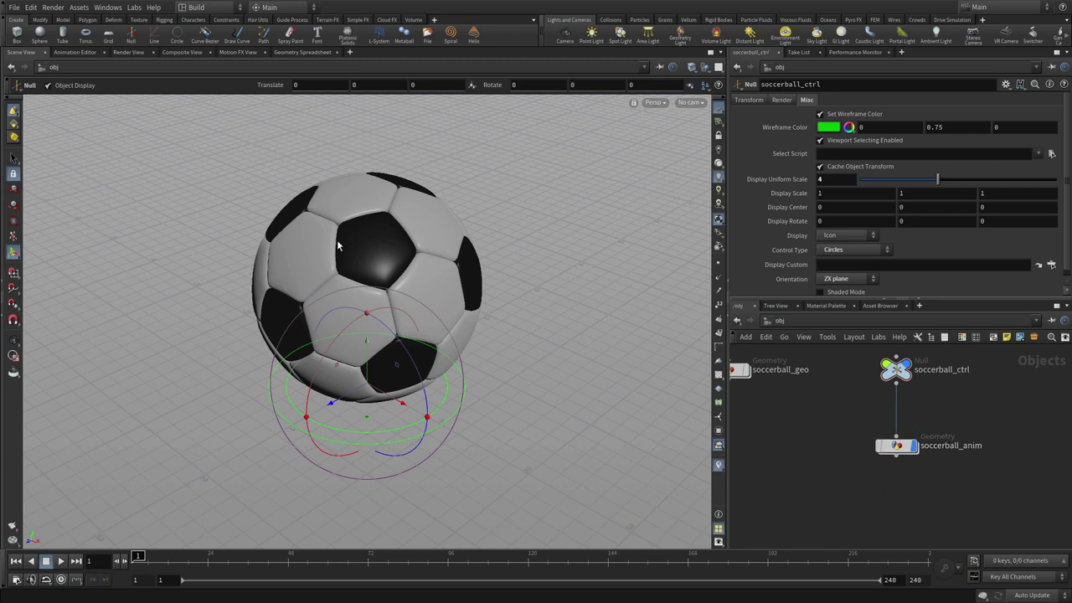
click(13, 158)
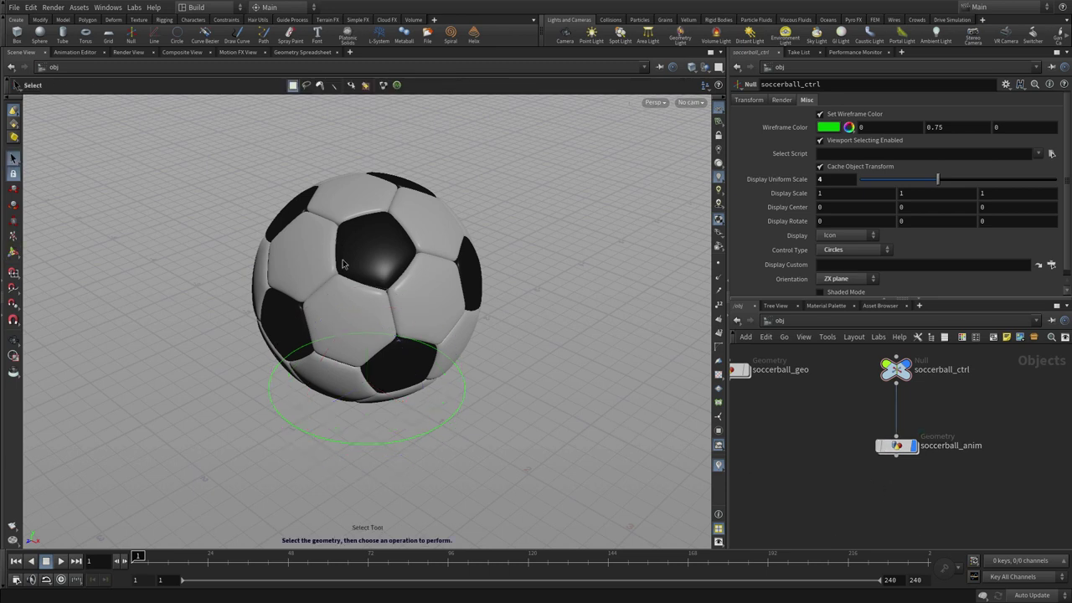
click(403, 441)
click(786, 458)
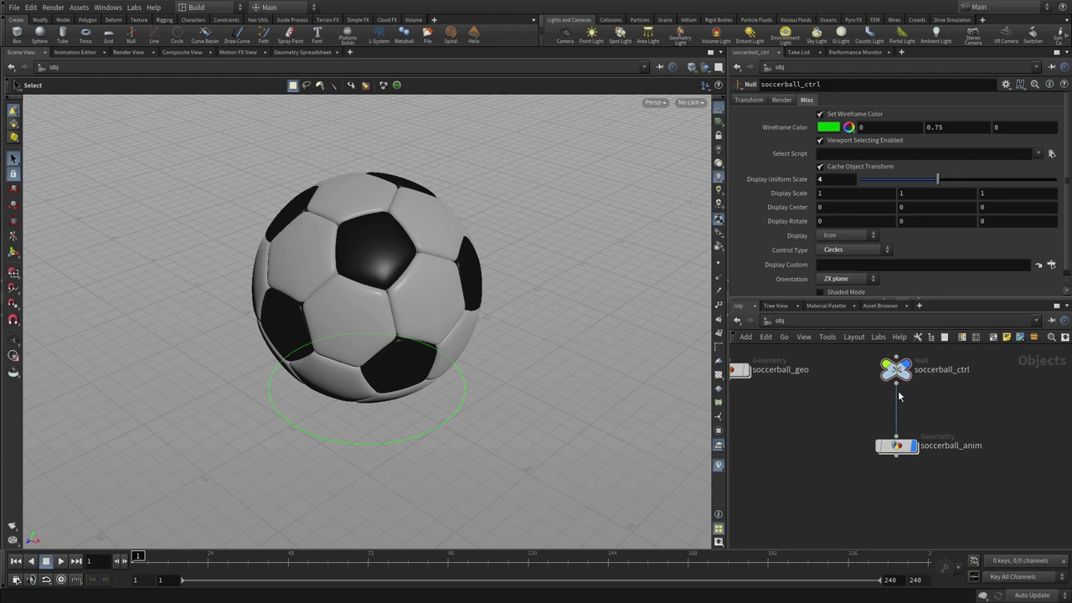
click(895, 369)
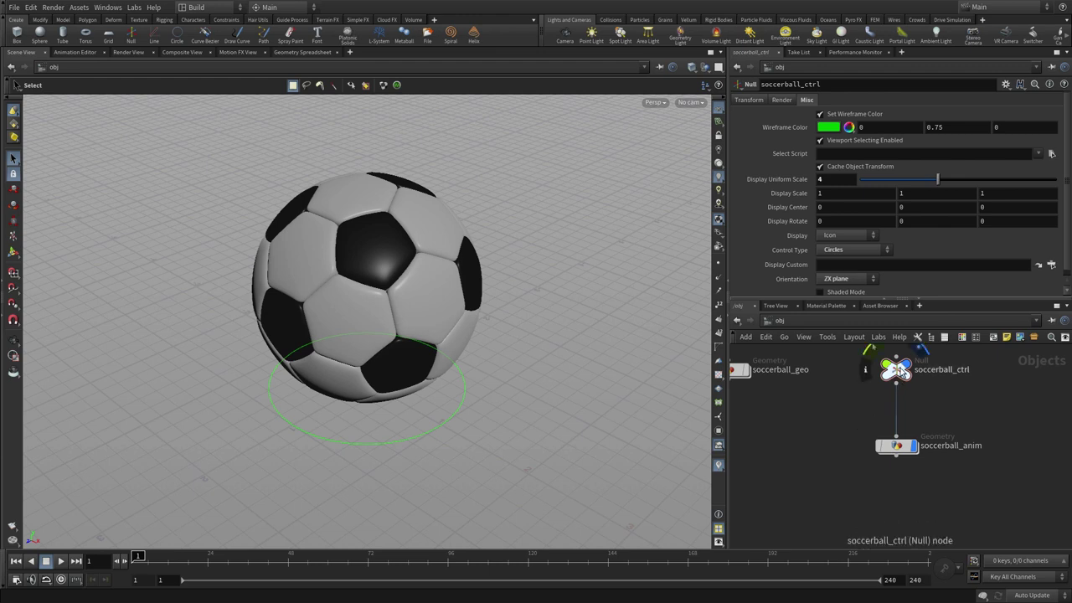
Copy soccerball_ctrl's Translate X parameter for referencing
click(748, 99)
right_click(821, 129)
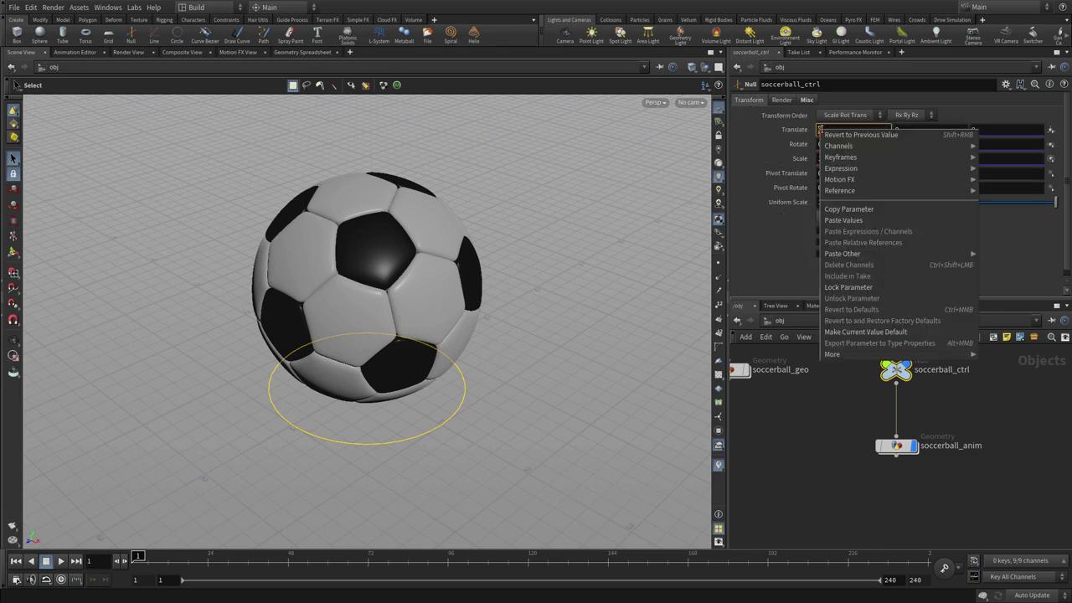
click(851, 213)
Inside soccerball_anim, insert a Transform node between subdivide2 and matchsize1
click(847, 476)
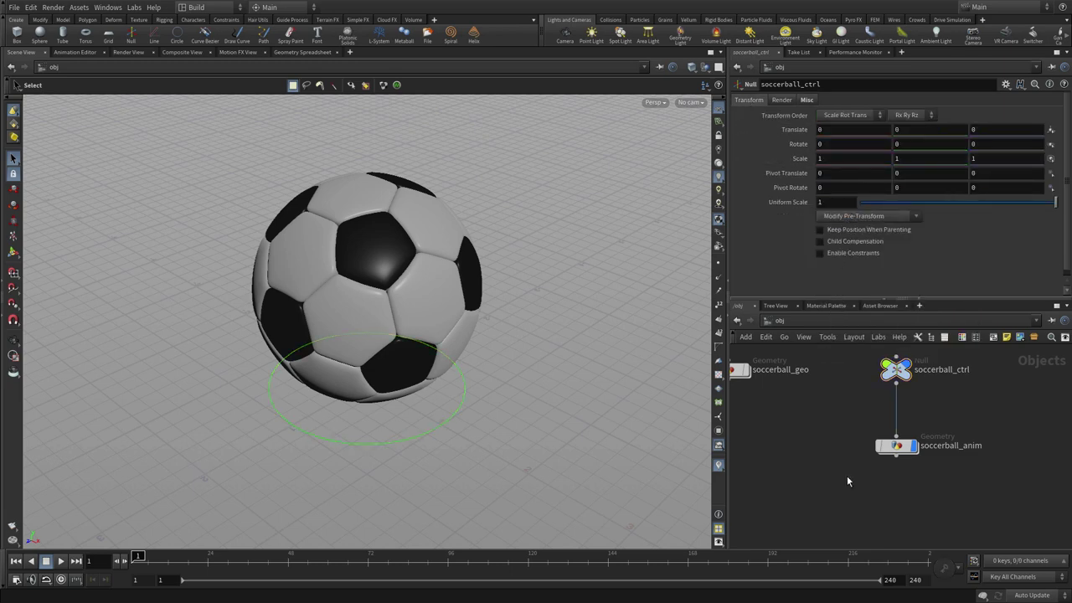
double_click(895, 444)
scroll(936, 479, up, 5)
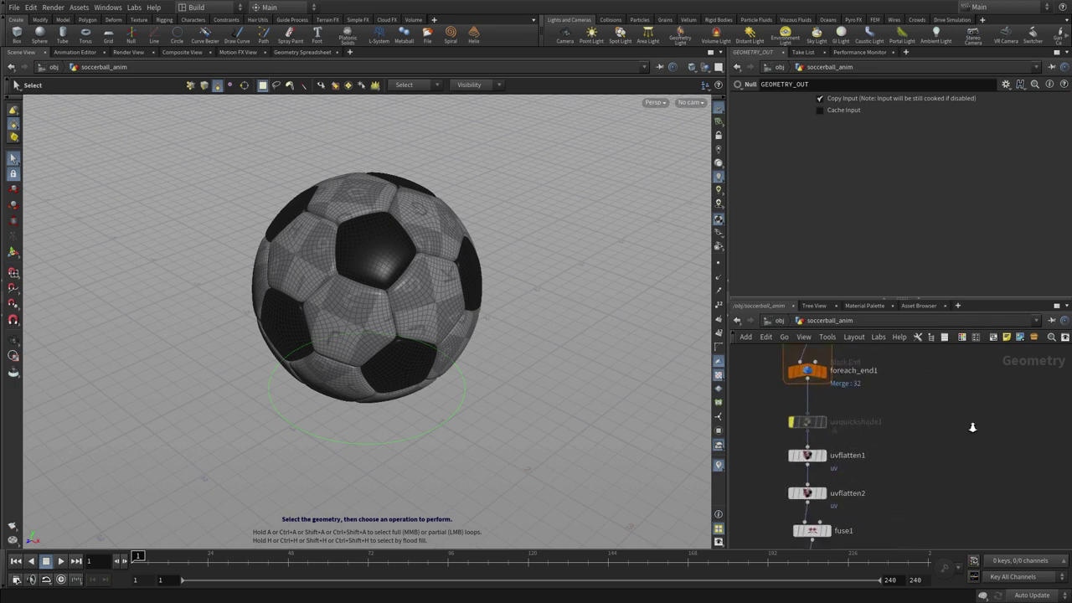
middle_drag(955, 442, 991, 340)
drag(842, 481, 851, 521)
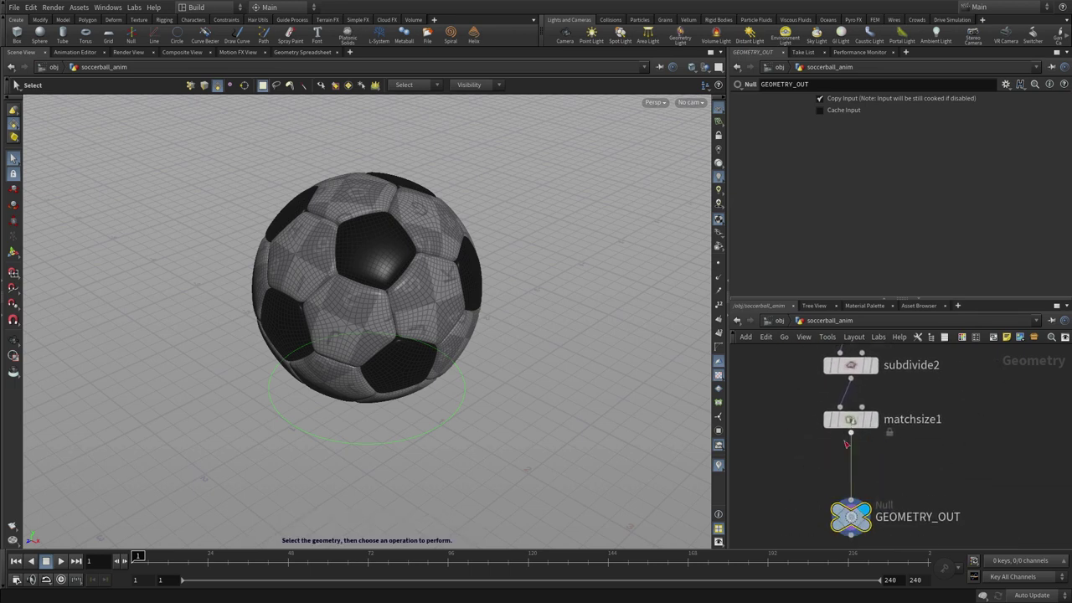
drag(850, 419, 853, 449)
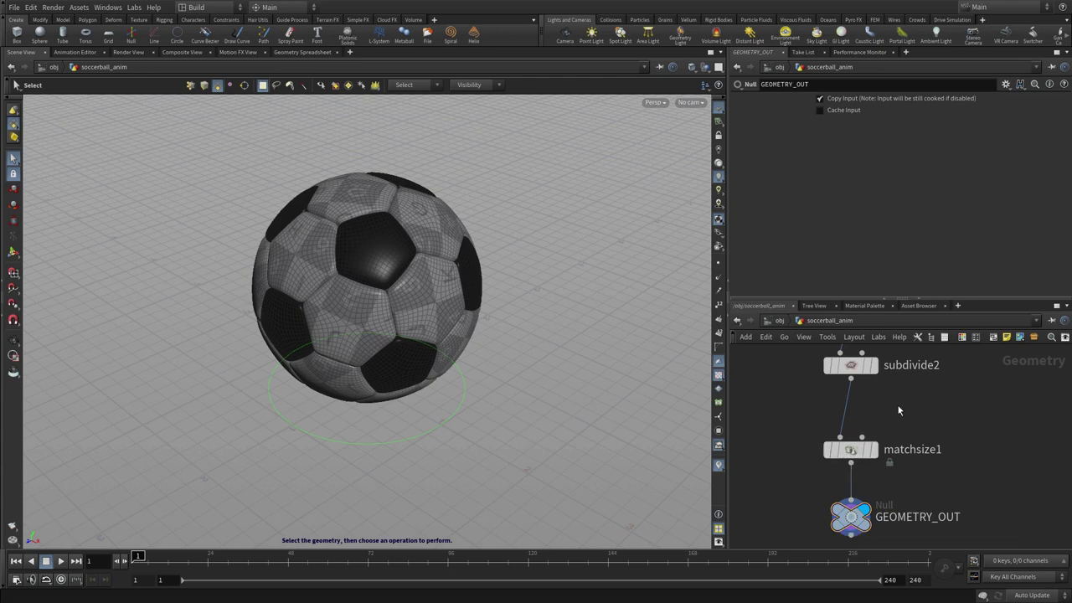
key(Tab)
text(tran)
key(Return)
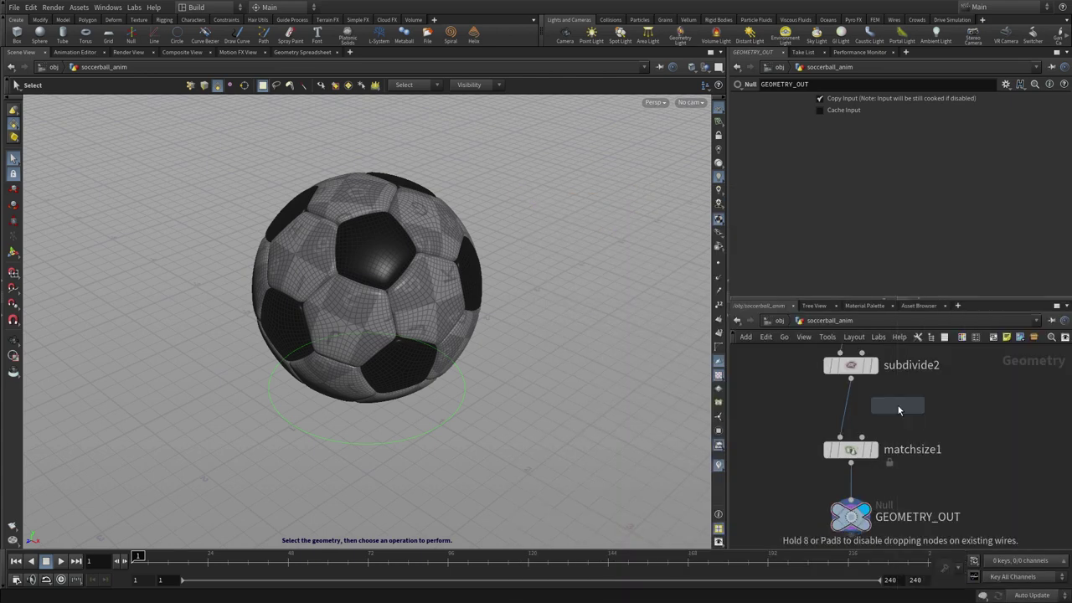
click(850, 417)
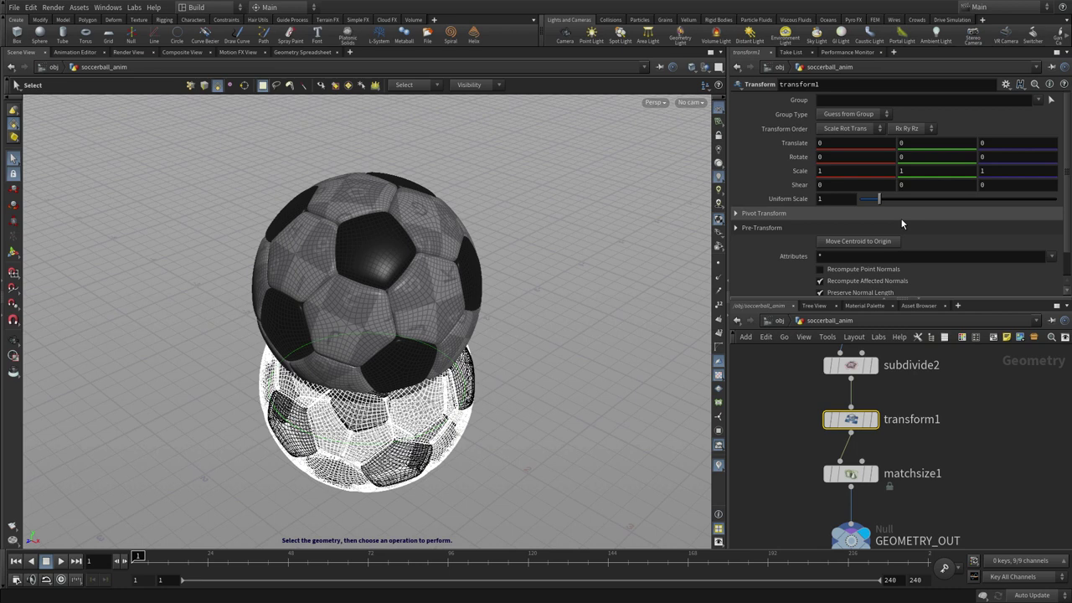
Set transform1's Rotate Z to -ch("../../soccerball_ctrl/tx")*360/(2*$PI*1.1)
right_click(985, 157)
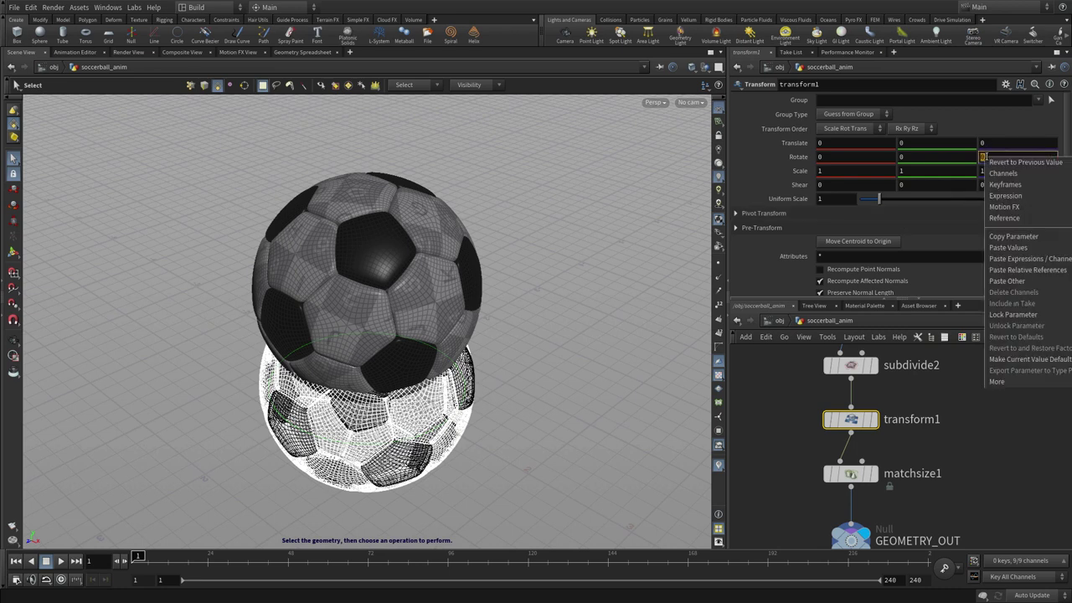
click(1011, 270)
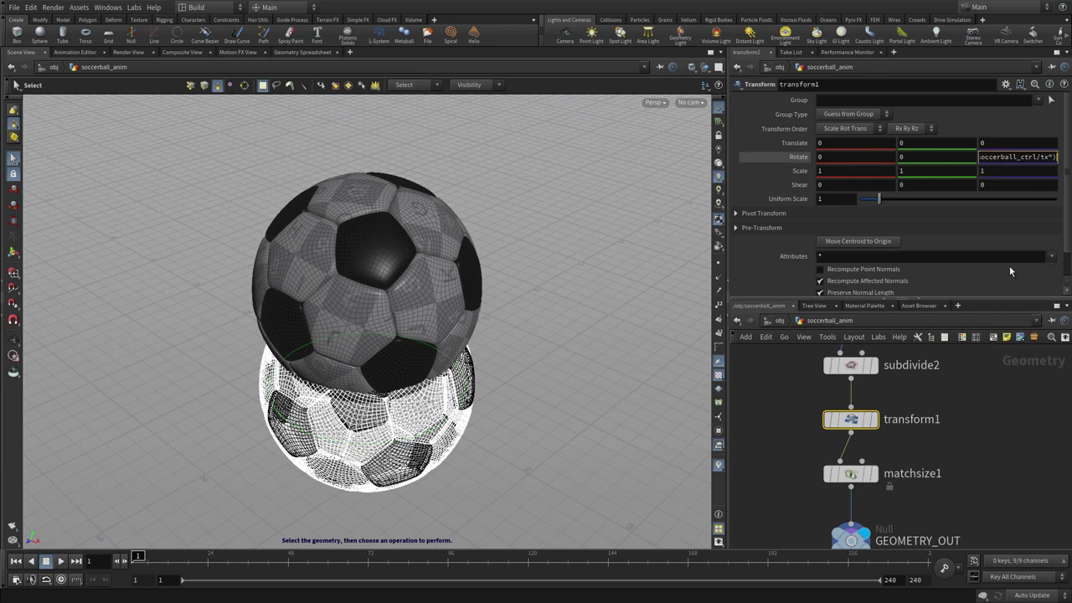
click(994, 156)
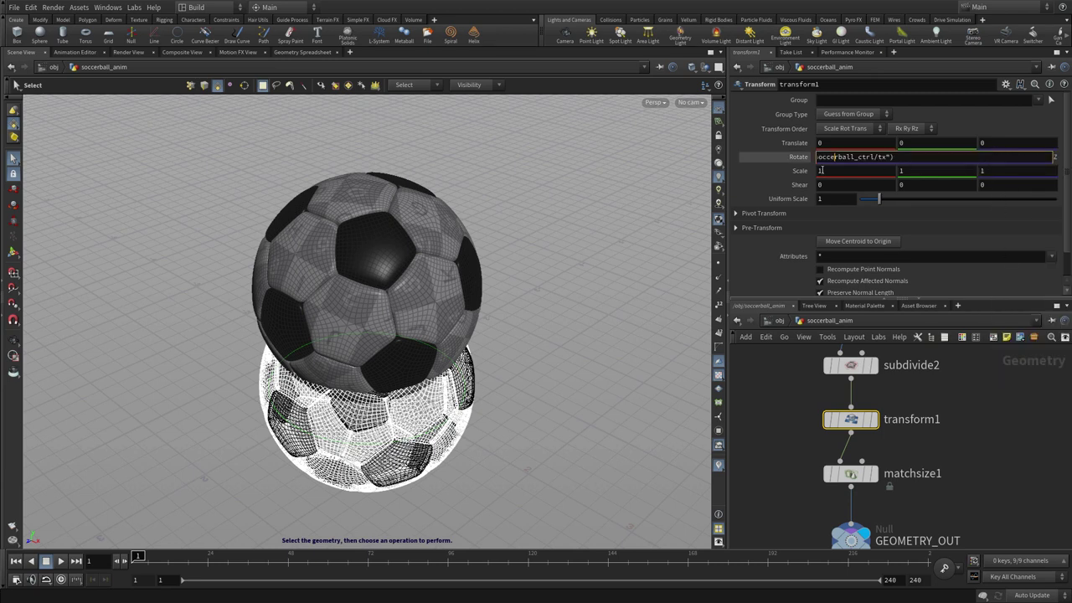
click(840, 158)
click(818, 157)
text(-)
text(*360/(2*$PI)
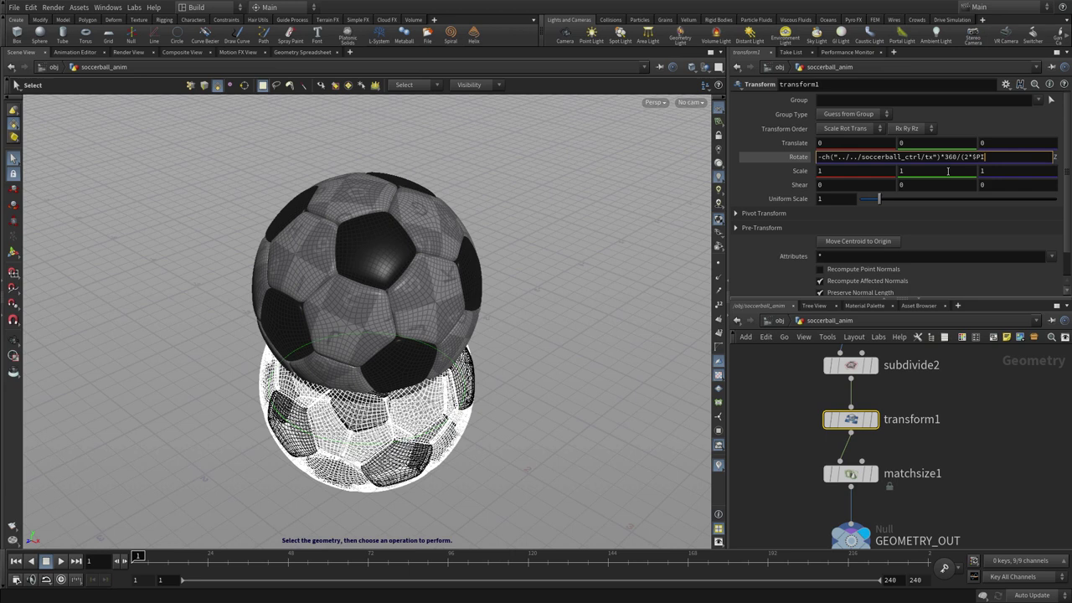
text(*1.1))
key(Return)
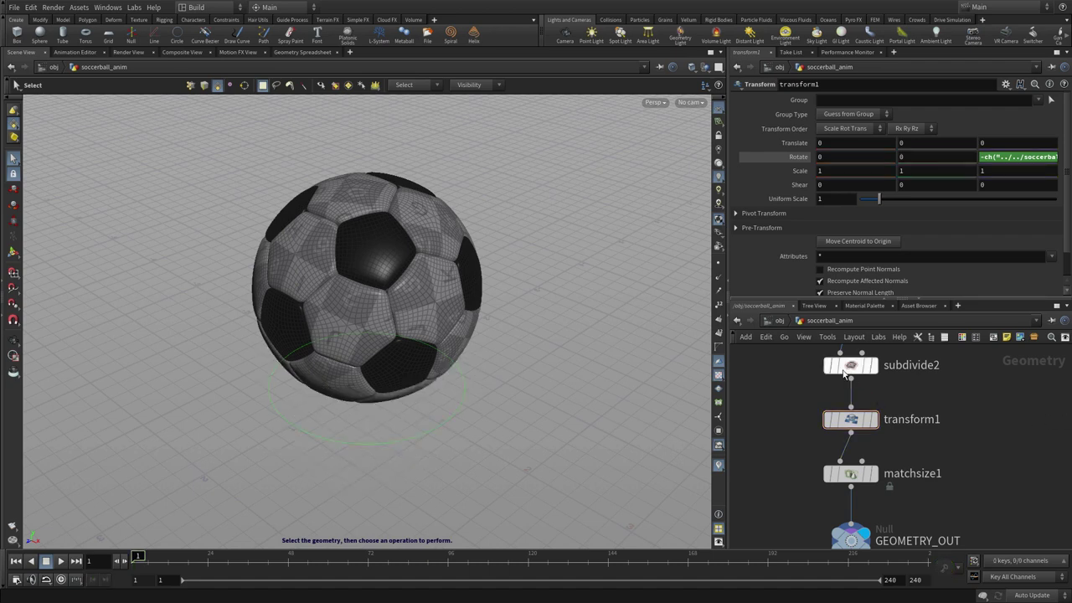
click(780, 320)
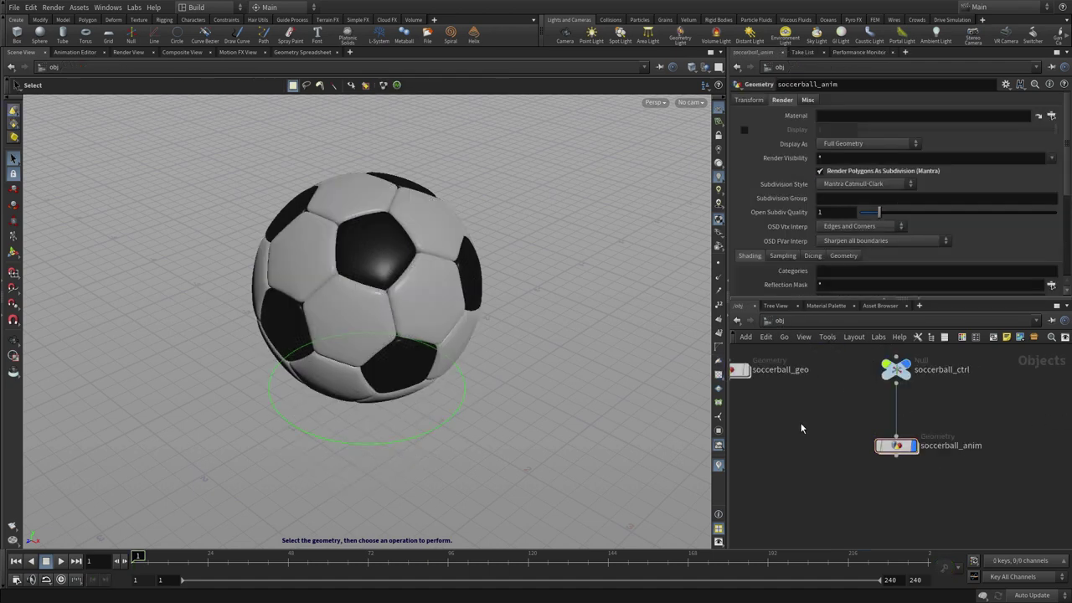
click(447, 421)
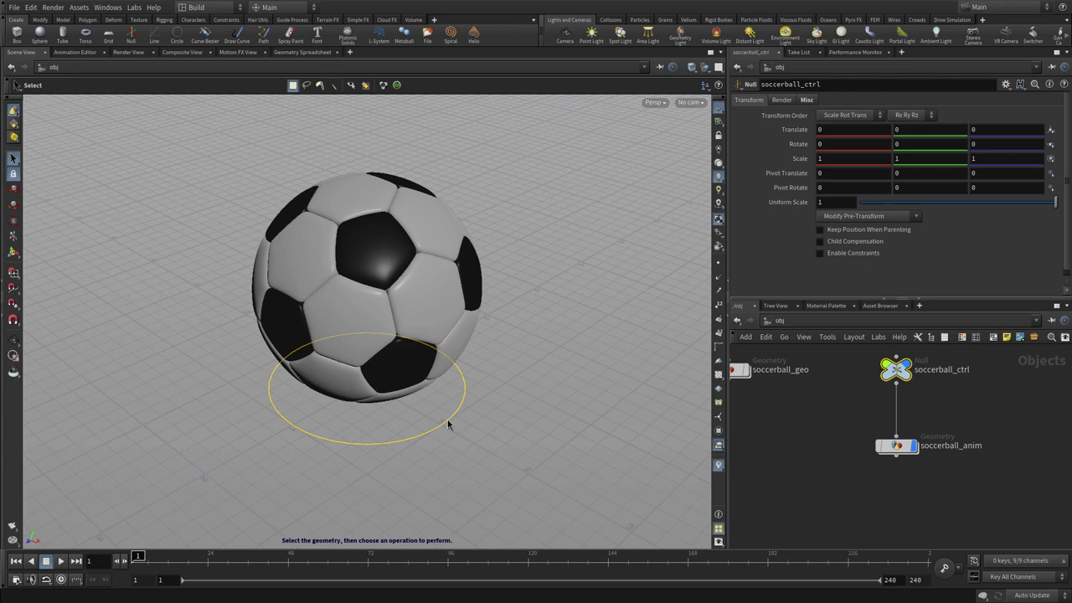
key(t)
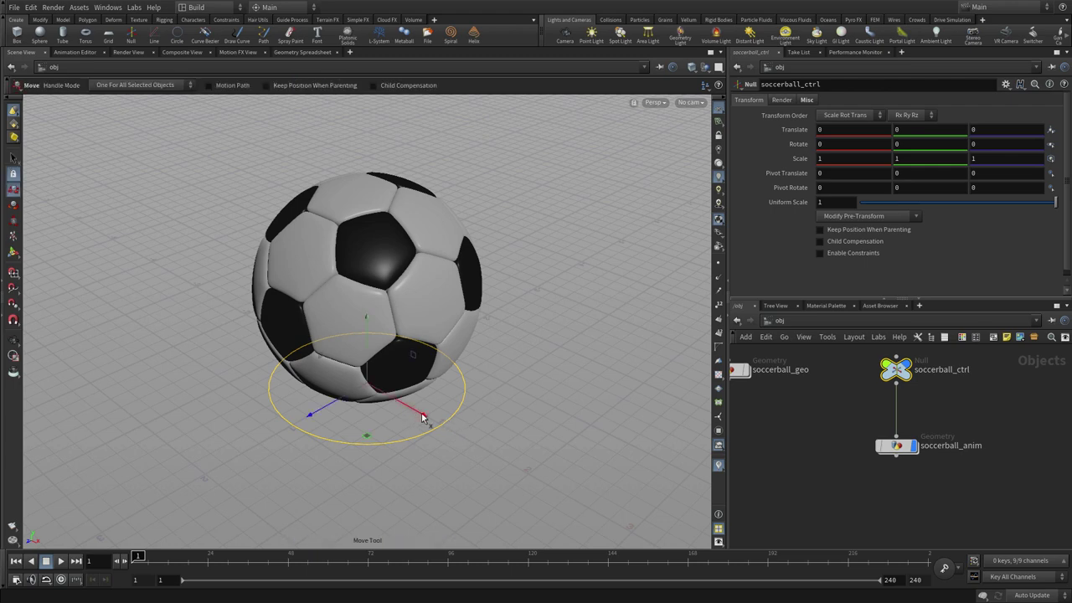
drag(425, 418, 311, 383)
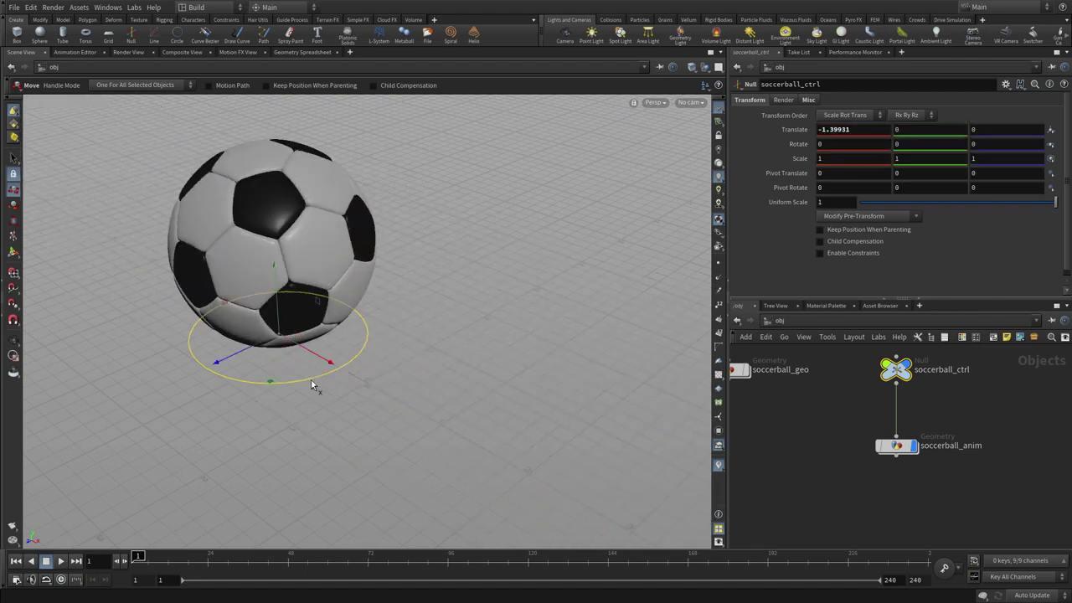
key(ctrl+z)
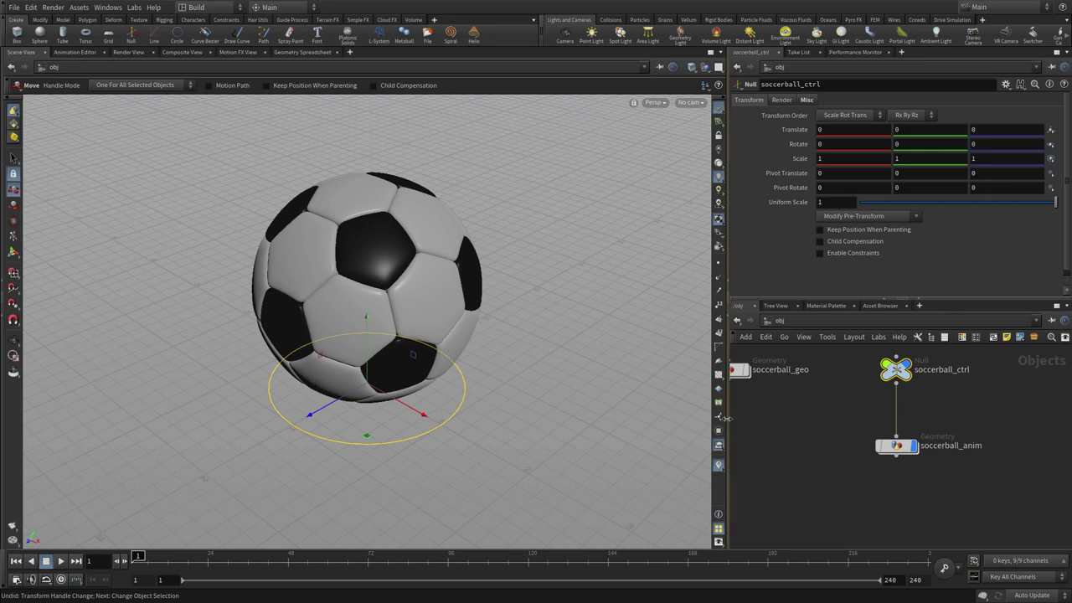
Place a new null shown as a Box control with display scale 0.2
click(133, 37)
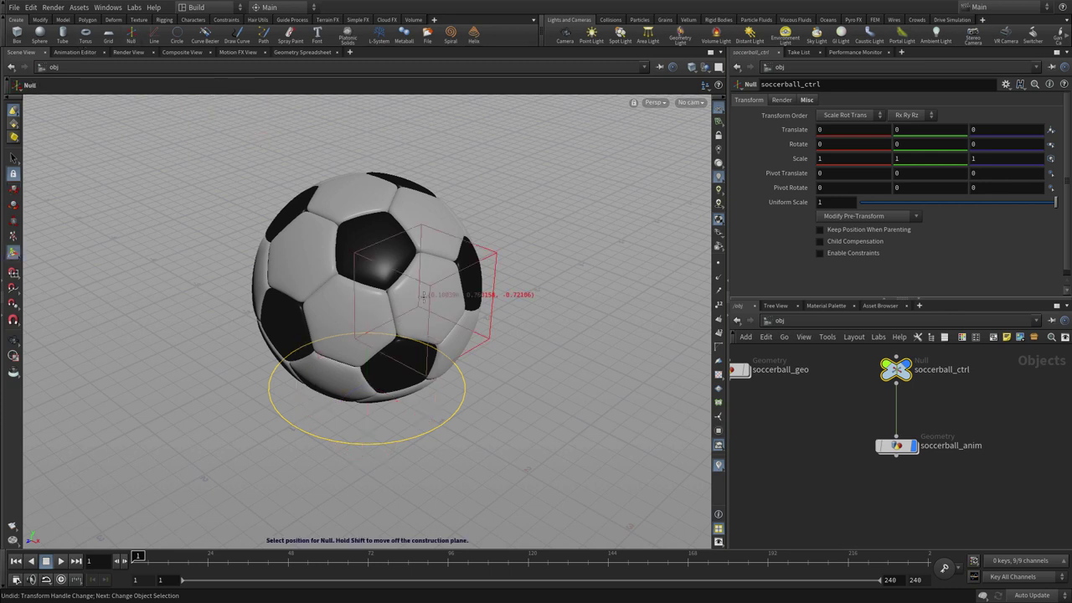
click(424, 295)
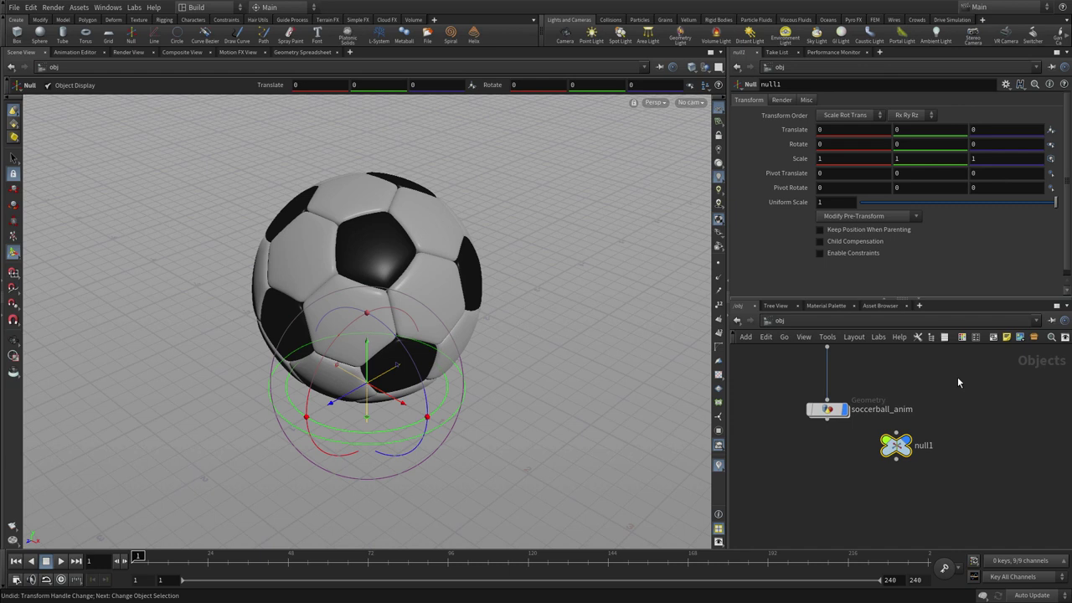
click(806, 99)
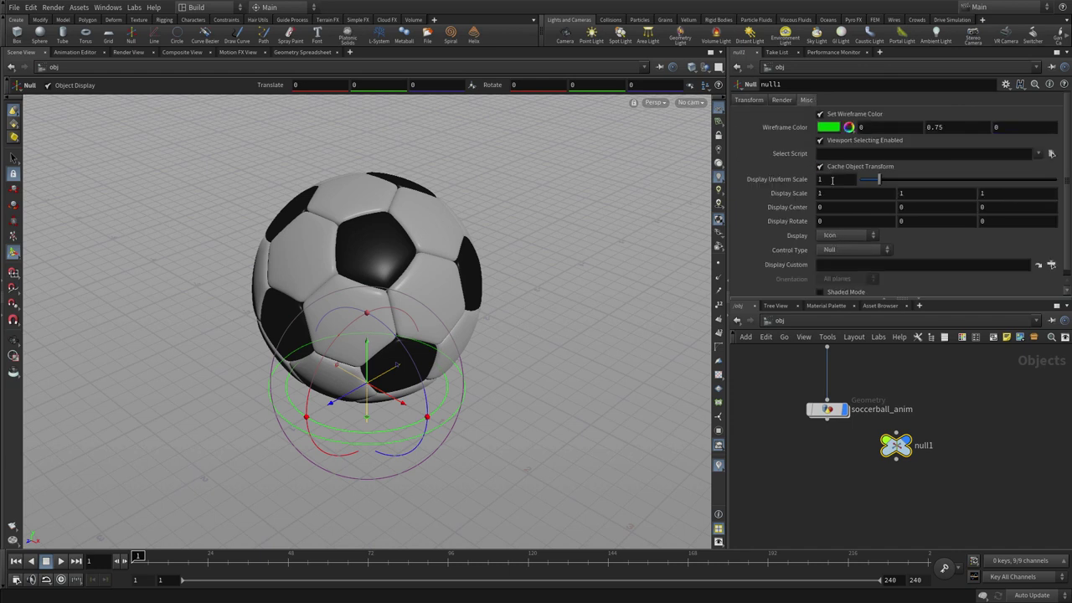
click(837, 249)
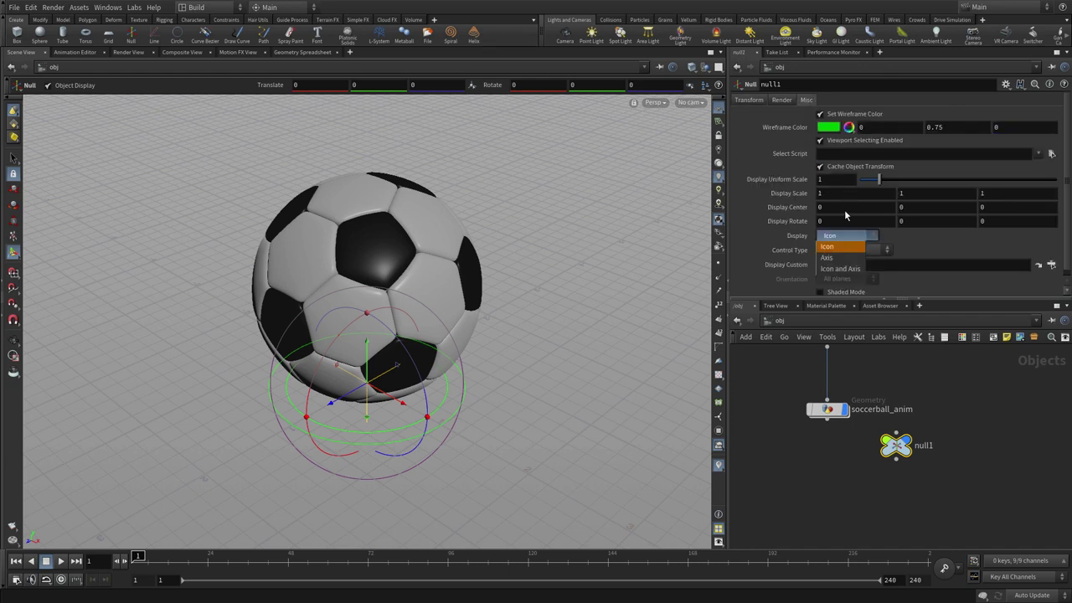
click(834, 252)
click(834, 252)
click(837, 284)
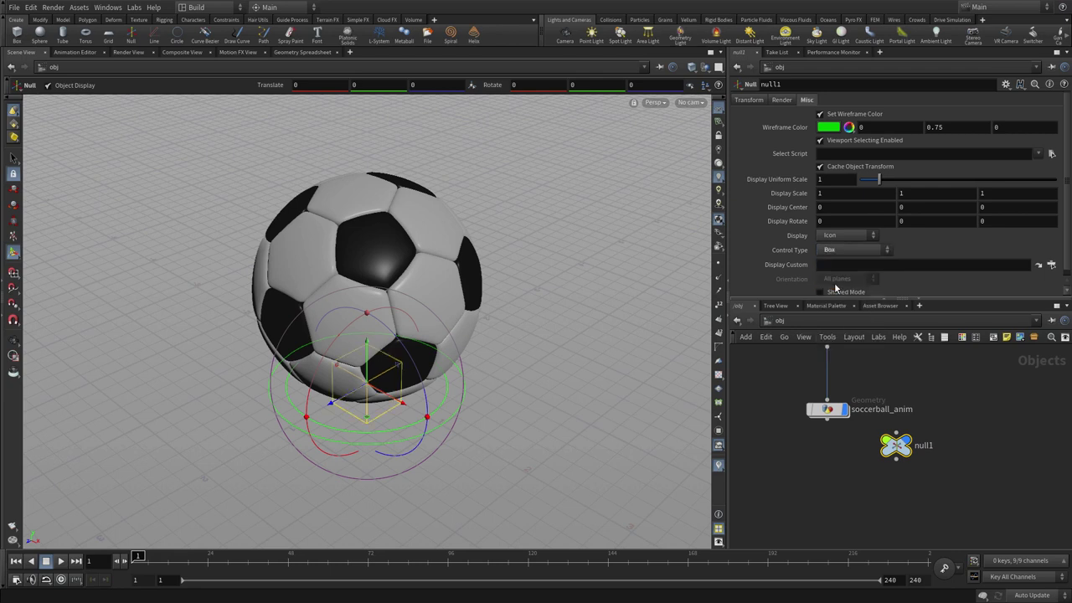
click(828, 173)
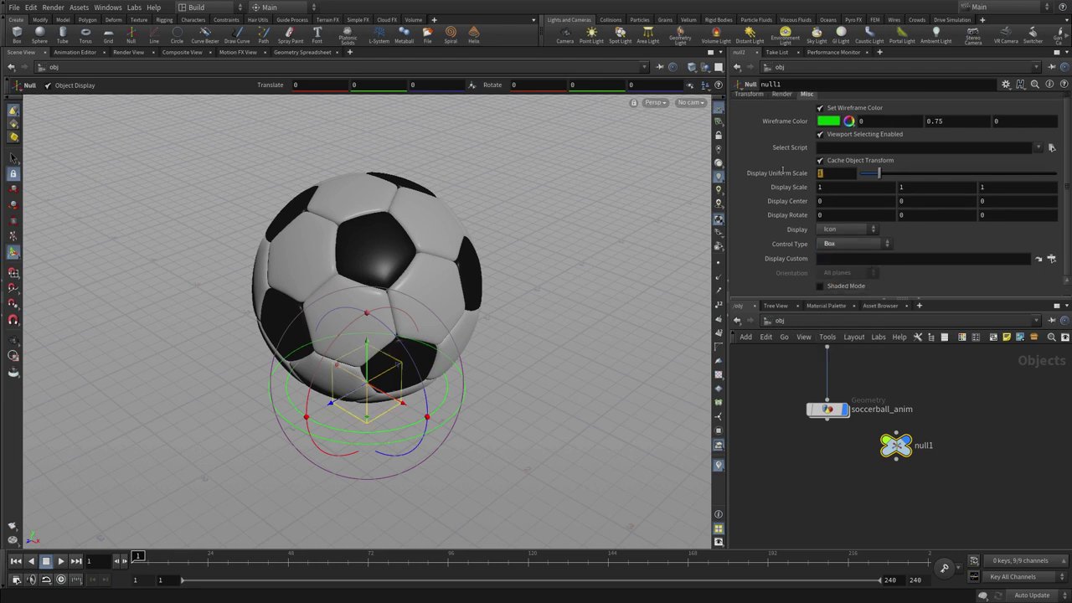
text(.)
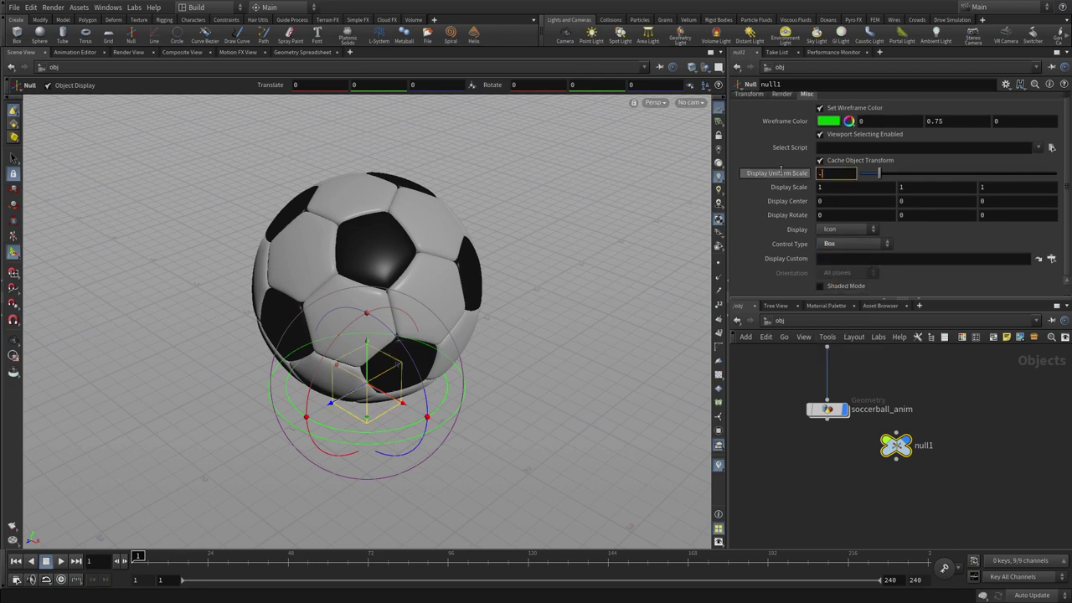
text(2)
key(Return)
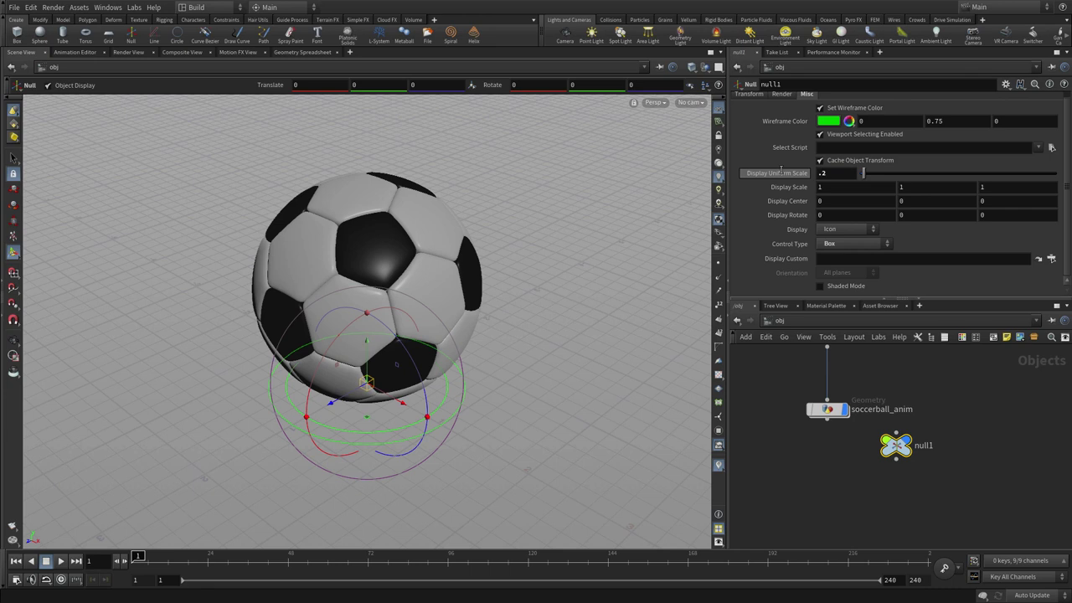
Raise the null above the ball to Translate Y 2.5
click(750, 94)
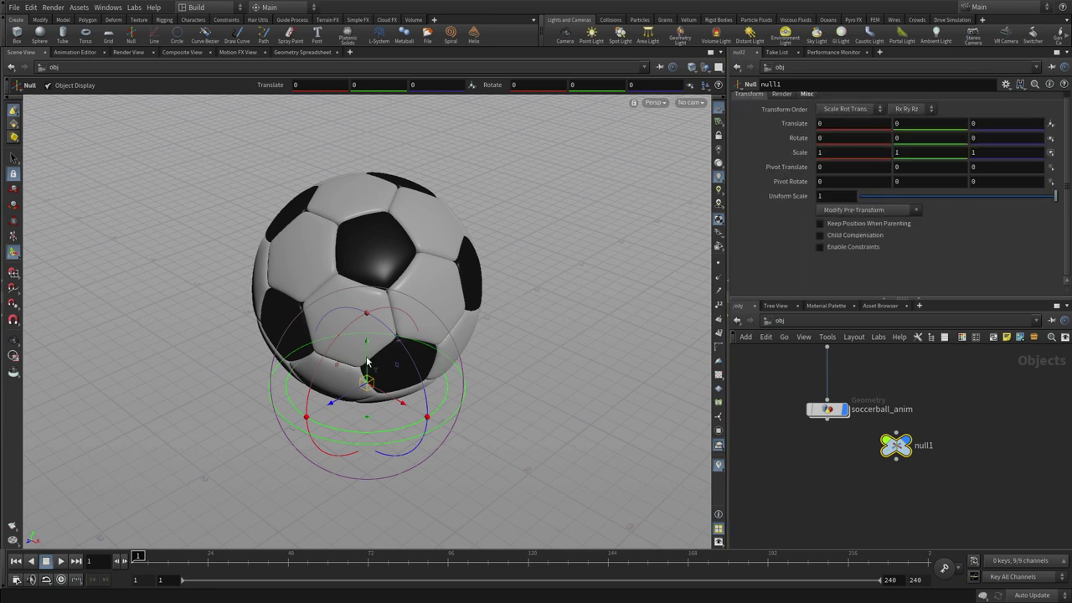
drag(366, 362, 366, 129)
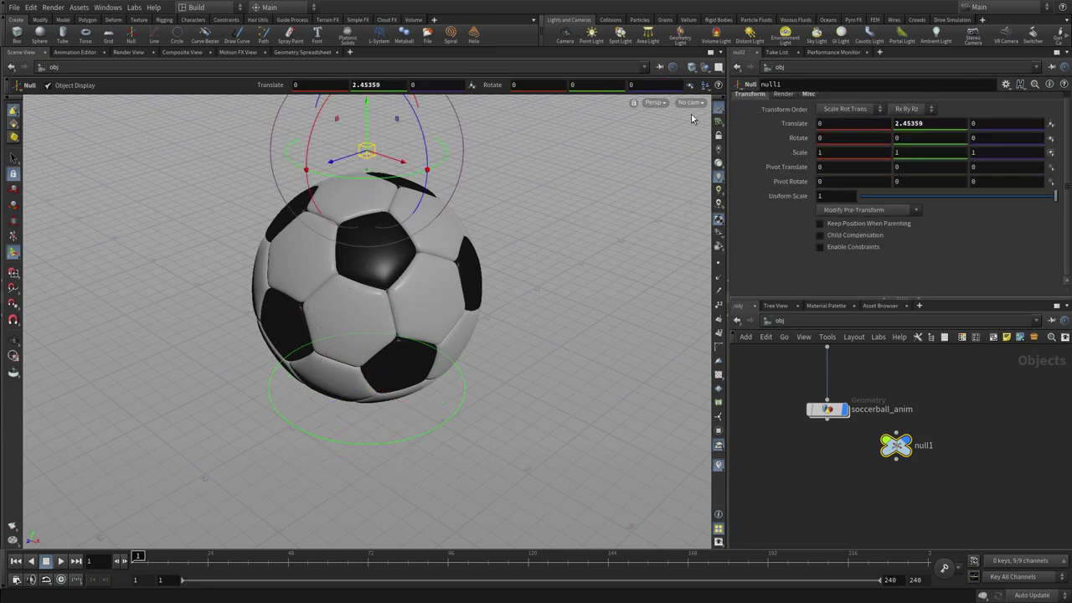
click(925, 123)
double_click(901, 123)
text(5)
key(Return)
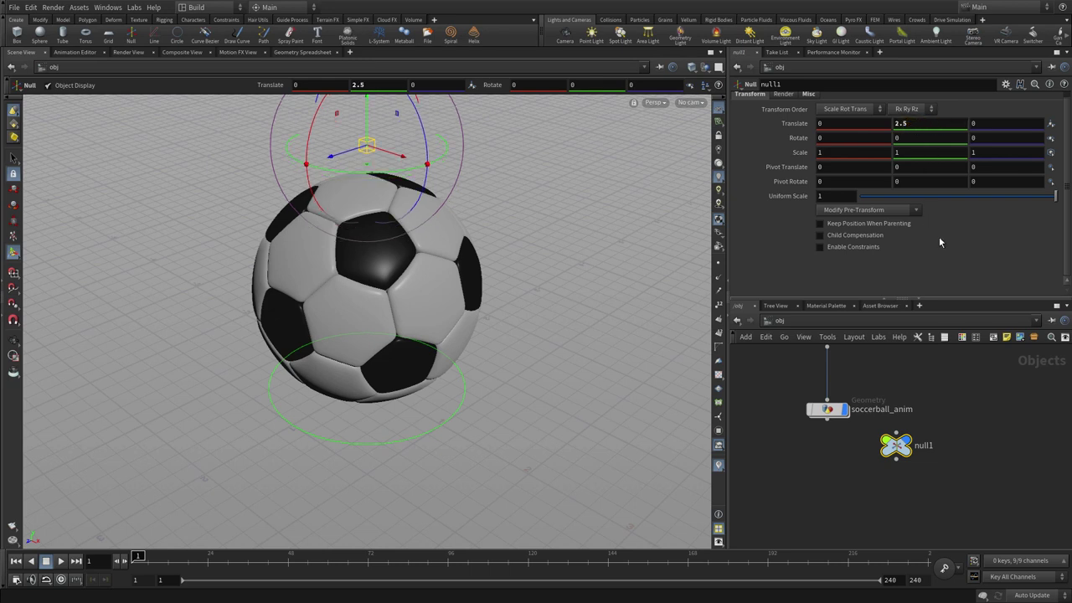
scroll(938, 254, up, 1)
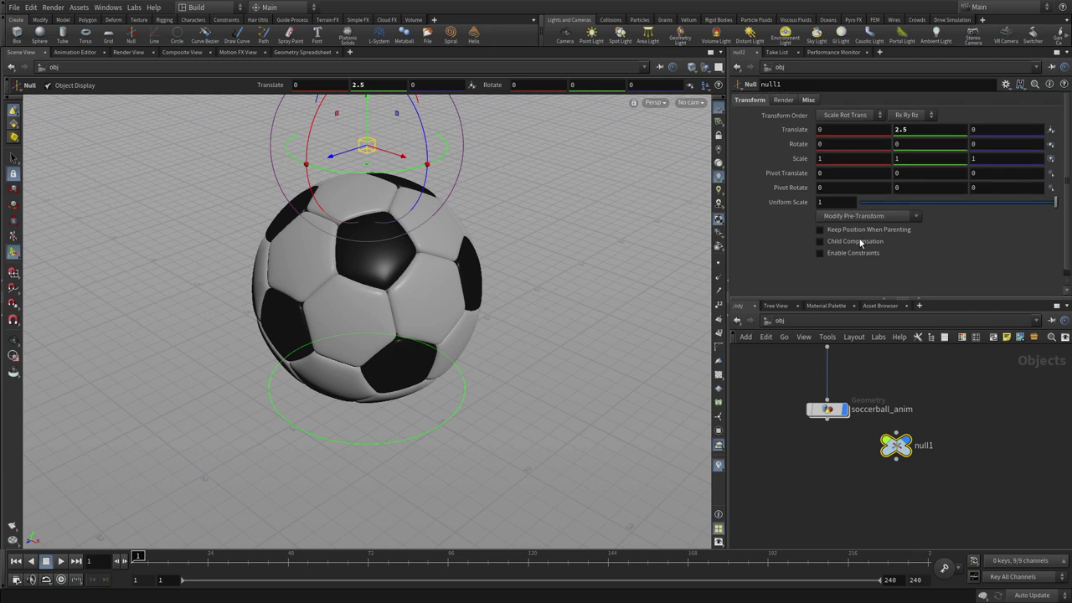
Clean the null's translates to zero and rename it squash_ctrl
click(848, 217)
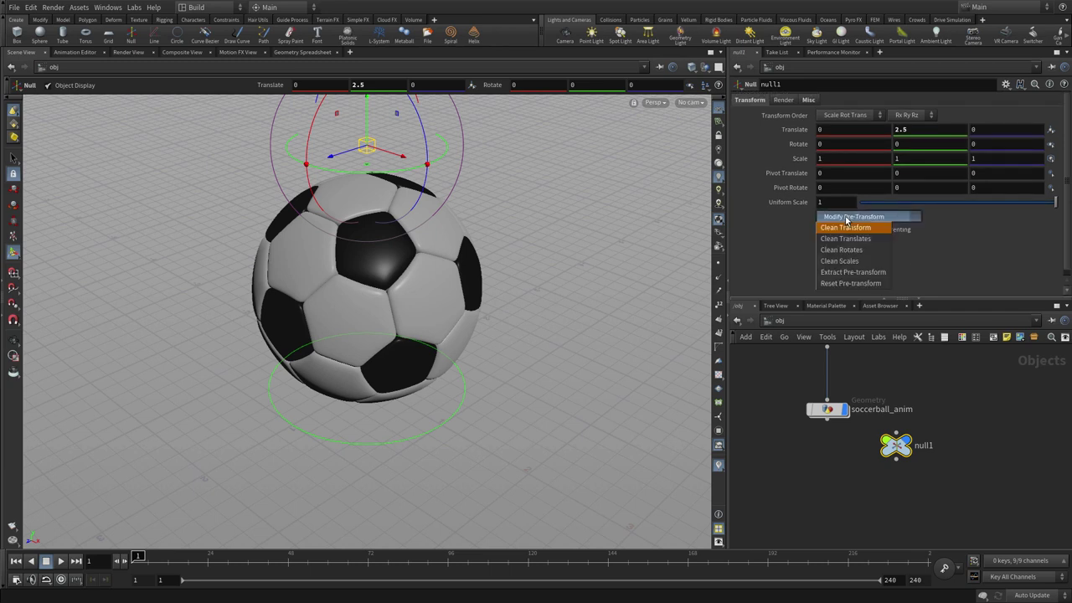
click(847, 238)
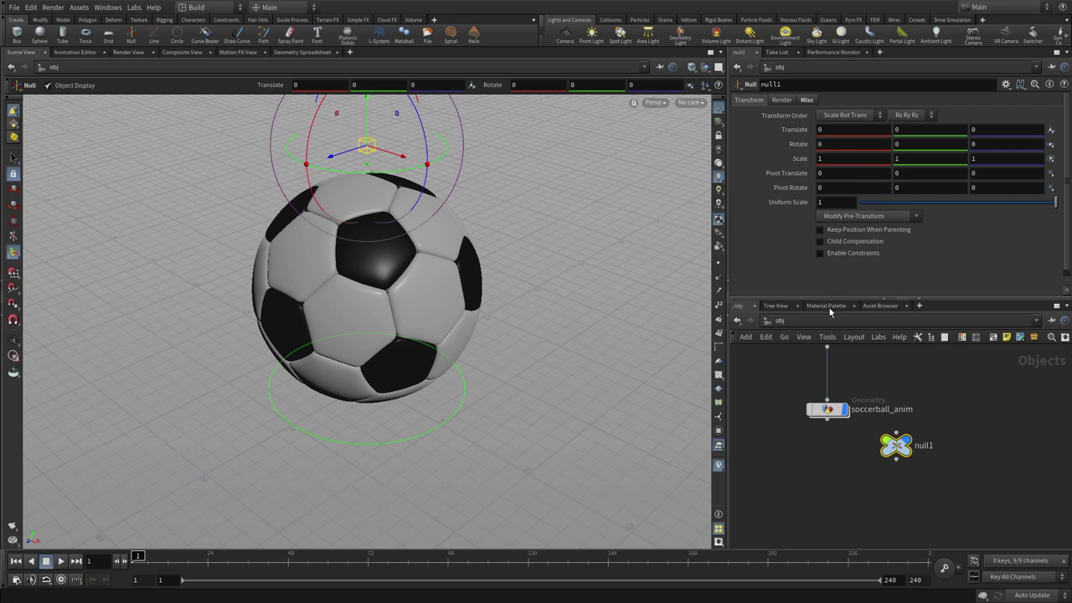
scroll(904, 469, down, 3)
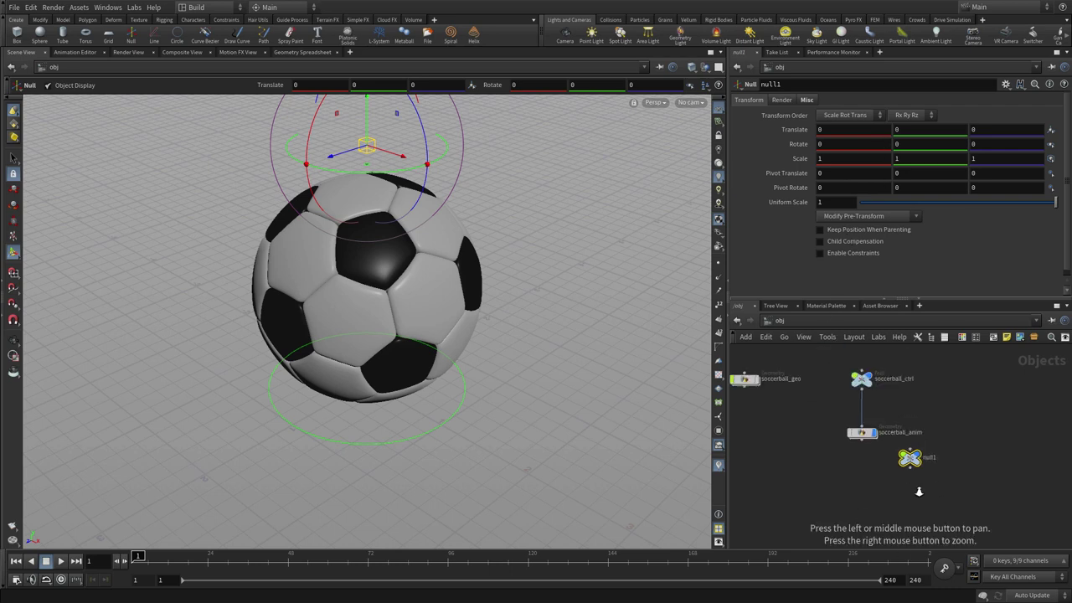
middle_drag(904, 469, 873, 502)
drag(874, 503, 916, 475)
double_click(934, 474)
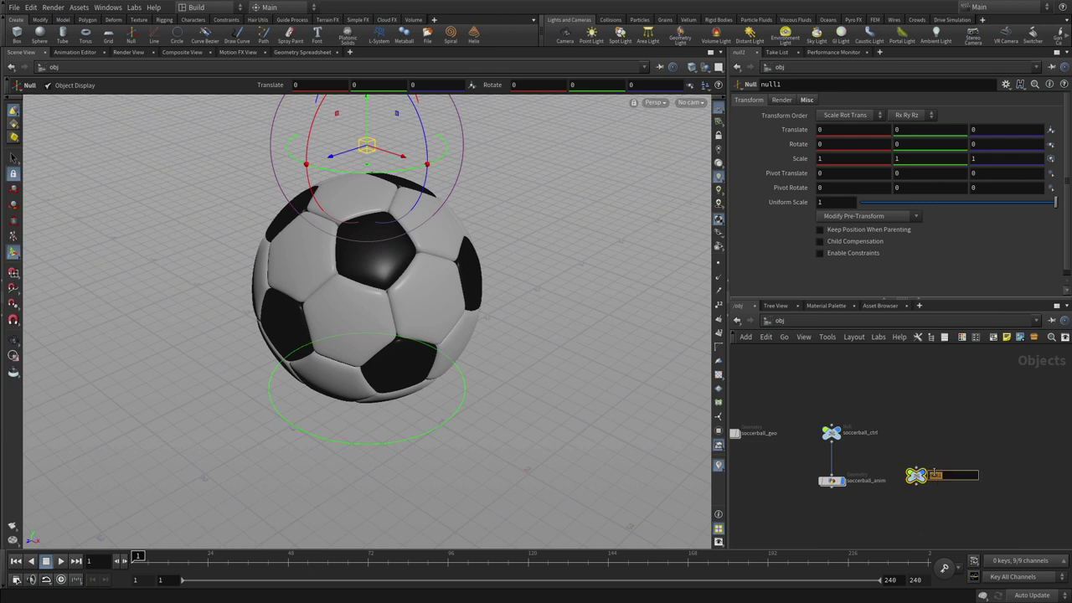
key(BackSpace)
text(squash_ctrl)
key(Return)
Wire soccerball_ctrl's output into squash_ctrl to parent it
key(space)
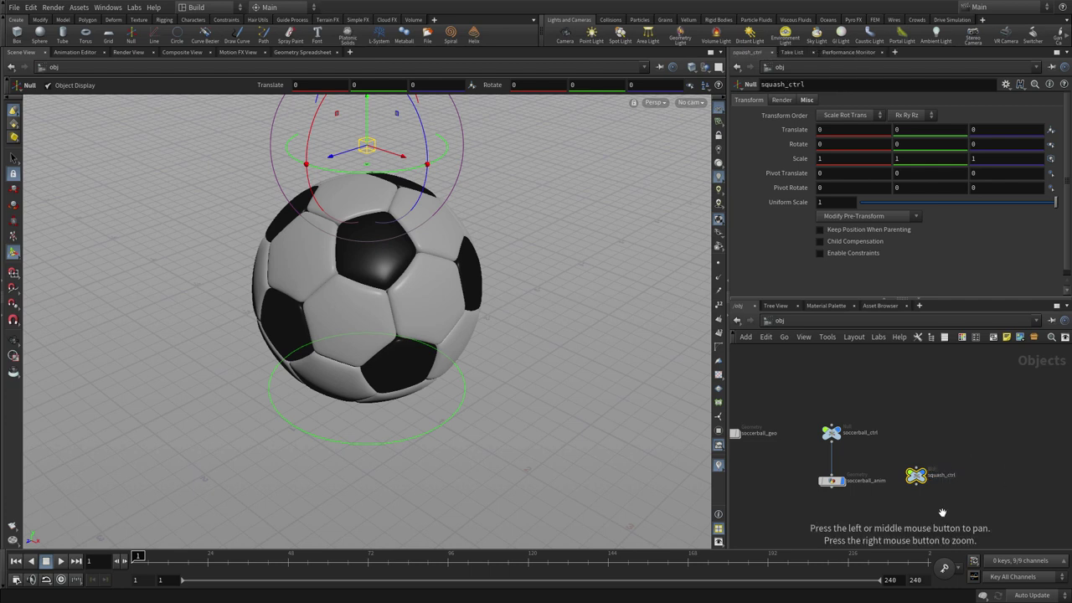
right_drag(999, 471, 1030, 511)
drag(1030, 511, 1042, 521)
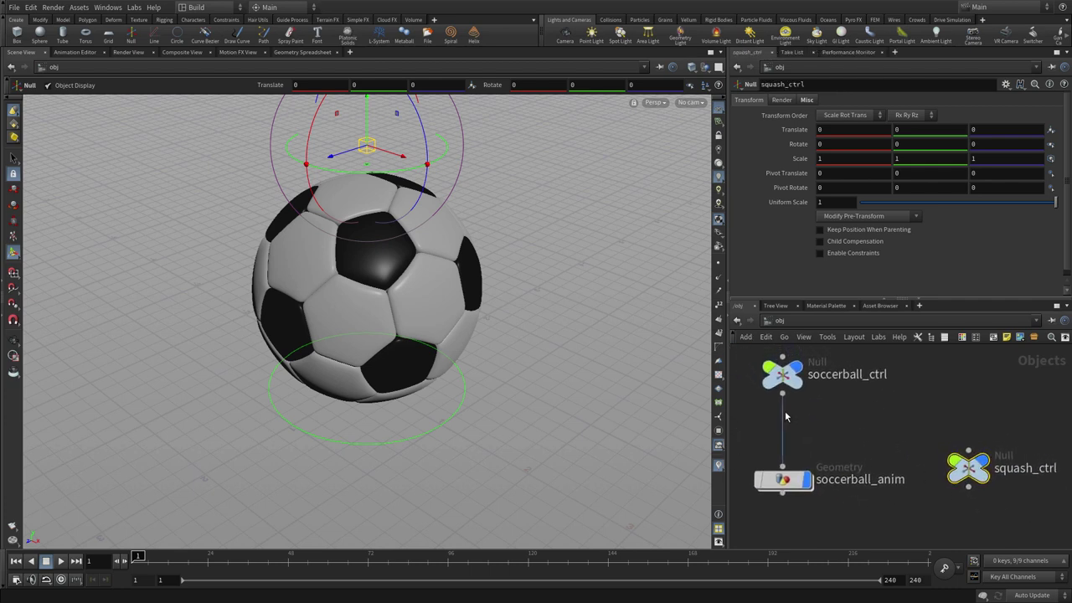
click(782, 394)
click(969, 450)
Test the hierarchy by sliding soccerball_ctrl along X, then undo the move
click(782, 373)
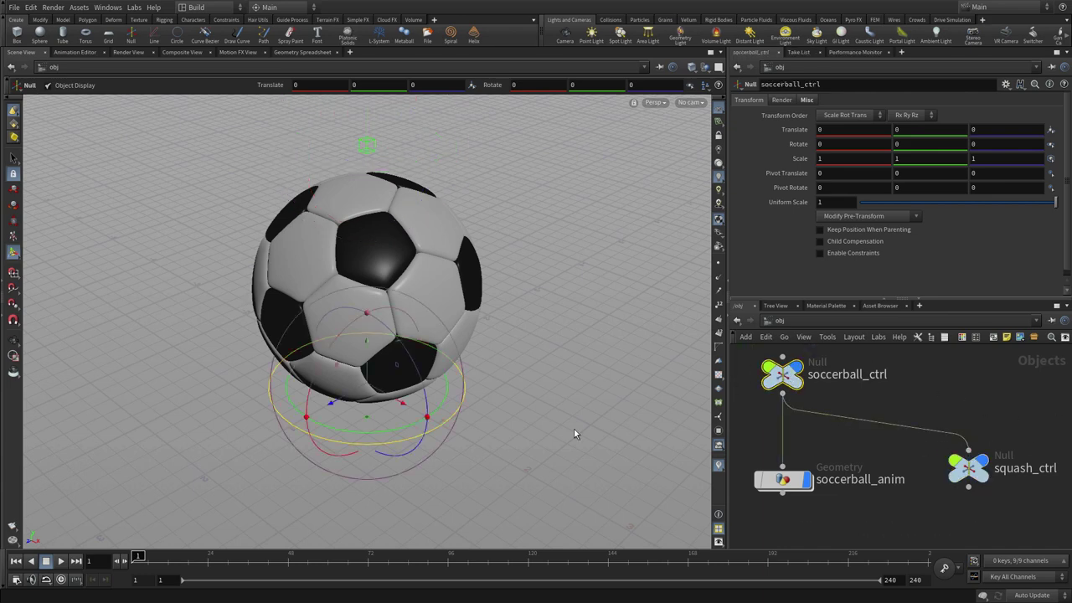
drag(397, 408, 346, 387)
key(r)
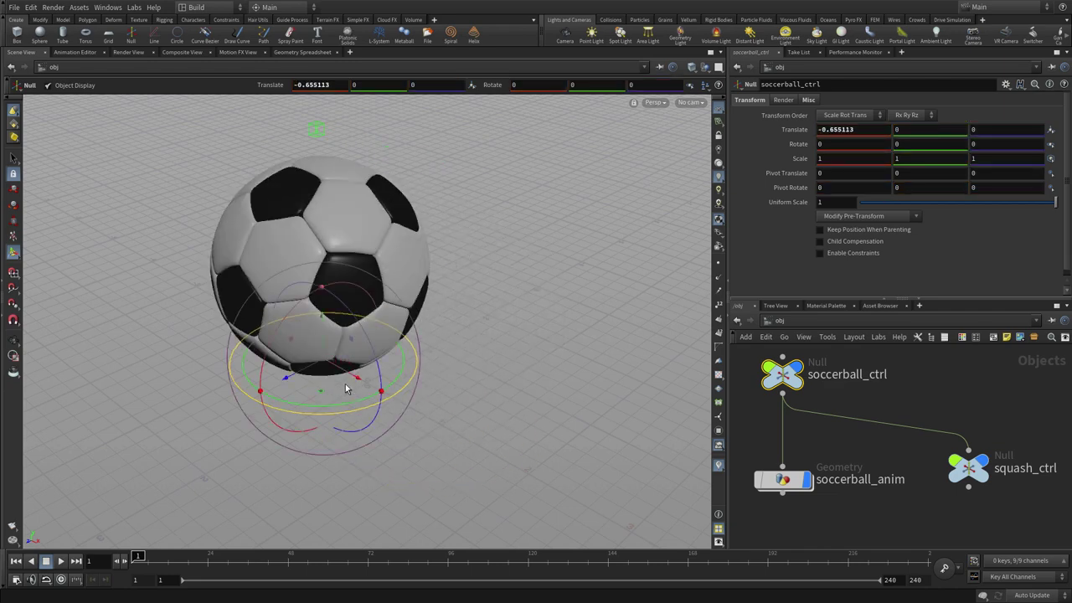
key(ctrl+z)
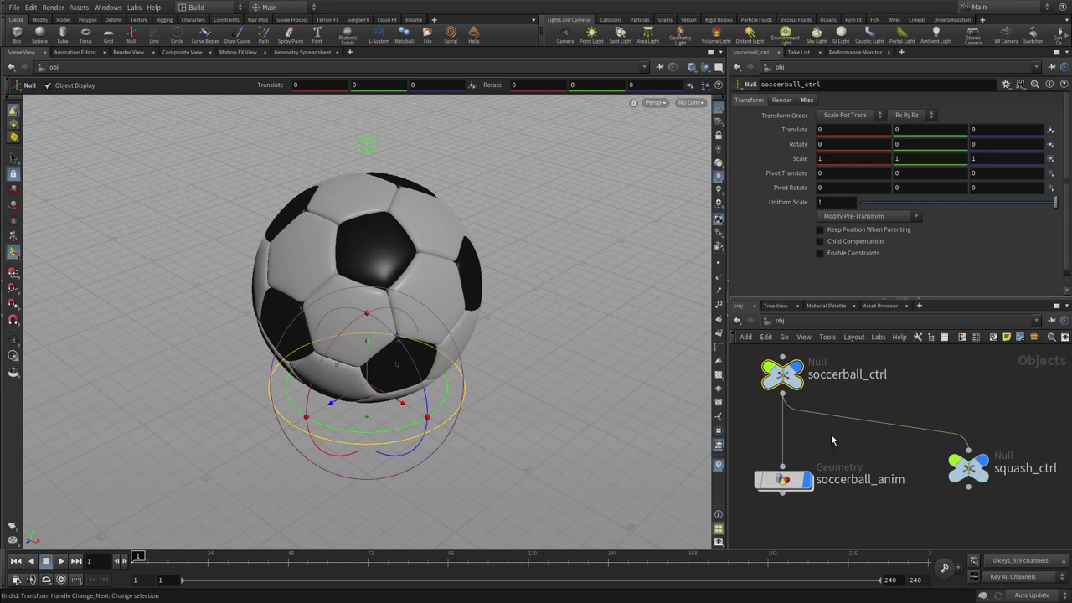
Copy squash_ctrl's Translate Y parameter for later referencing
mouse_move(963, 471)
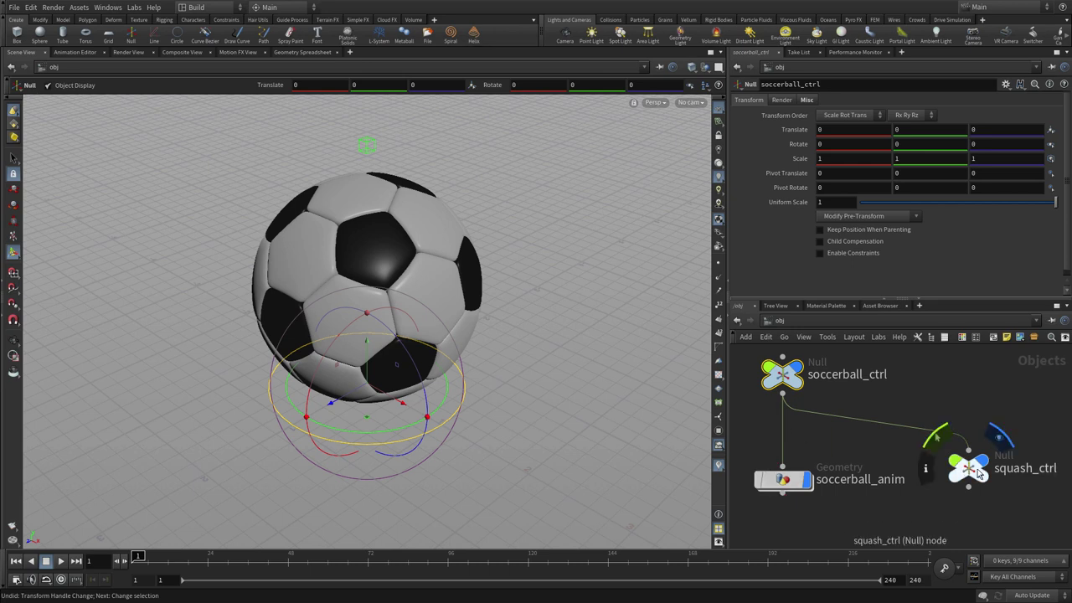
click(963, 470)
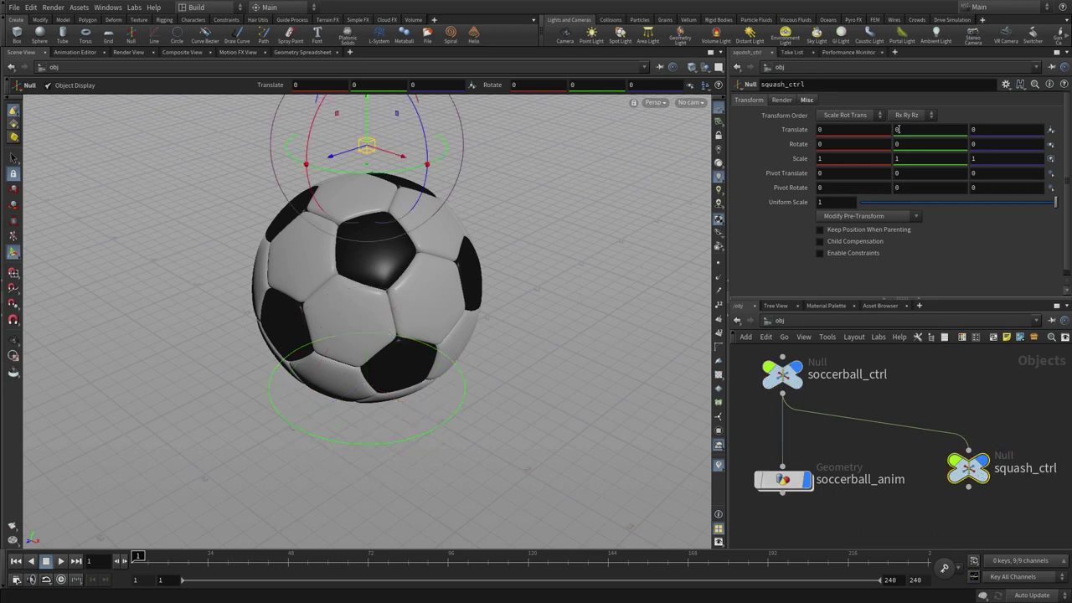
click(897, 129)
right_click(896, 129)
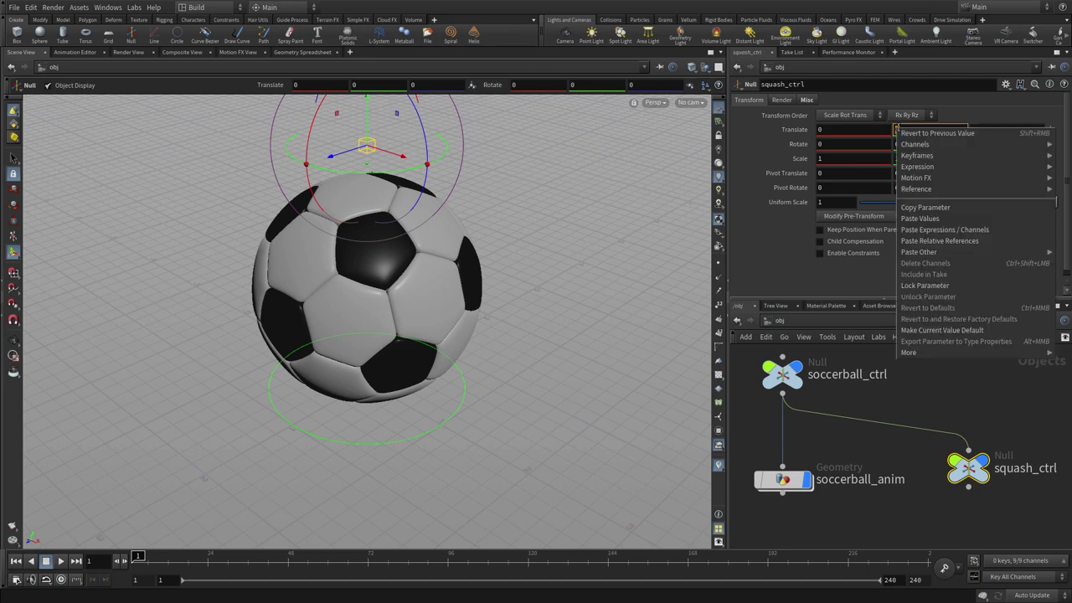
click(923, 214)
click(930, 540)
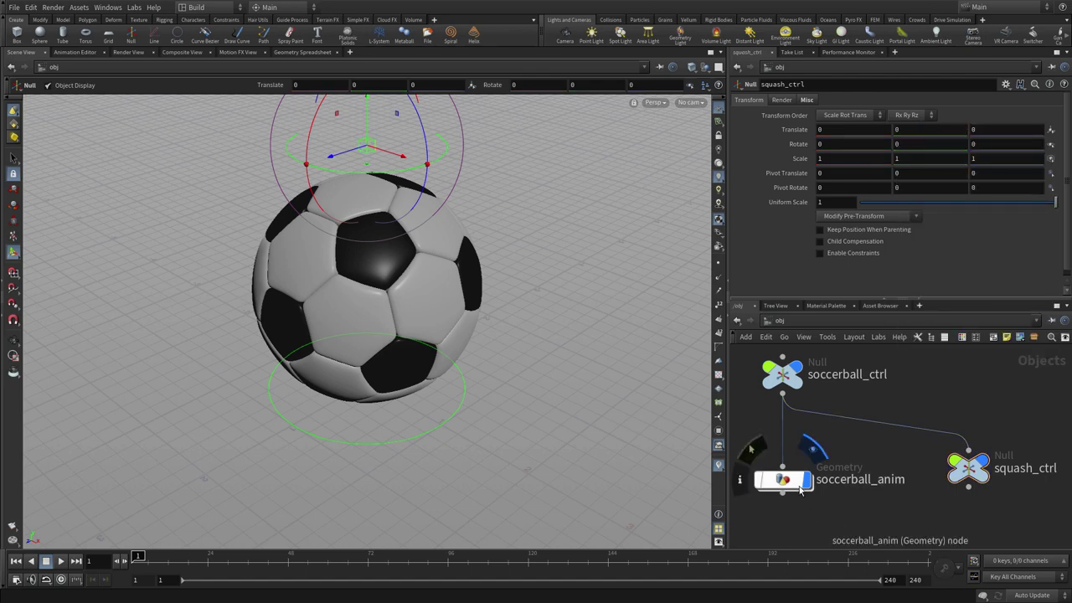
Inside soccerball_anim, insert a Bend node between matchsize1 and GEOMETRY_OUT
double_click(798, 487)
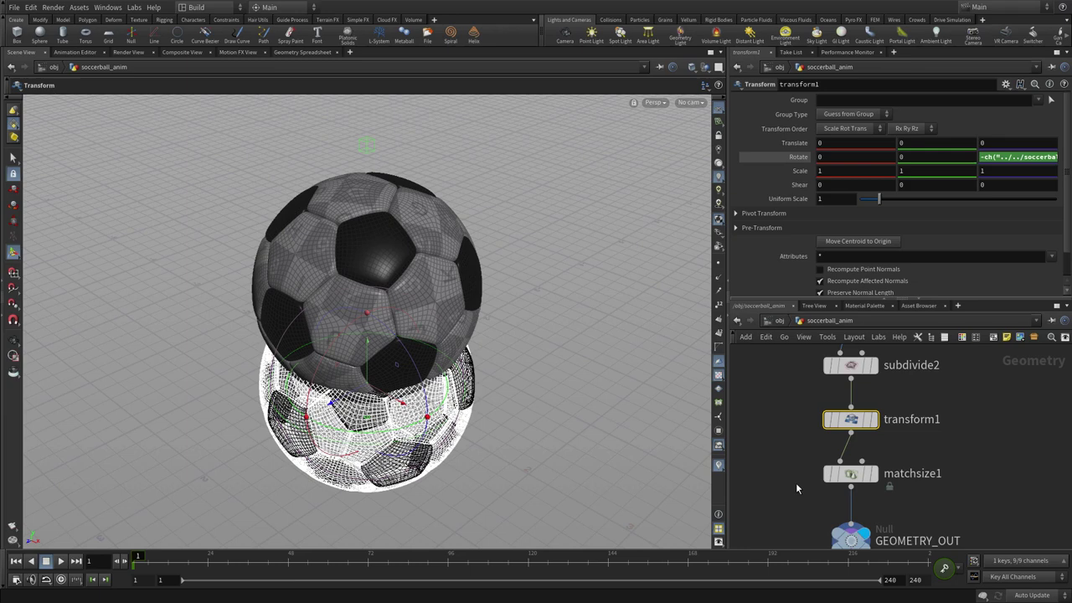
middle_drag(952, 490, 911, 402)
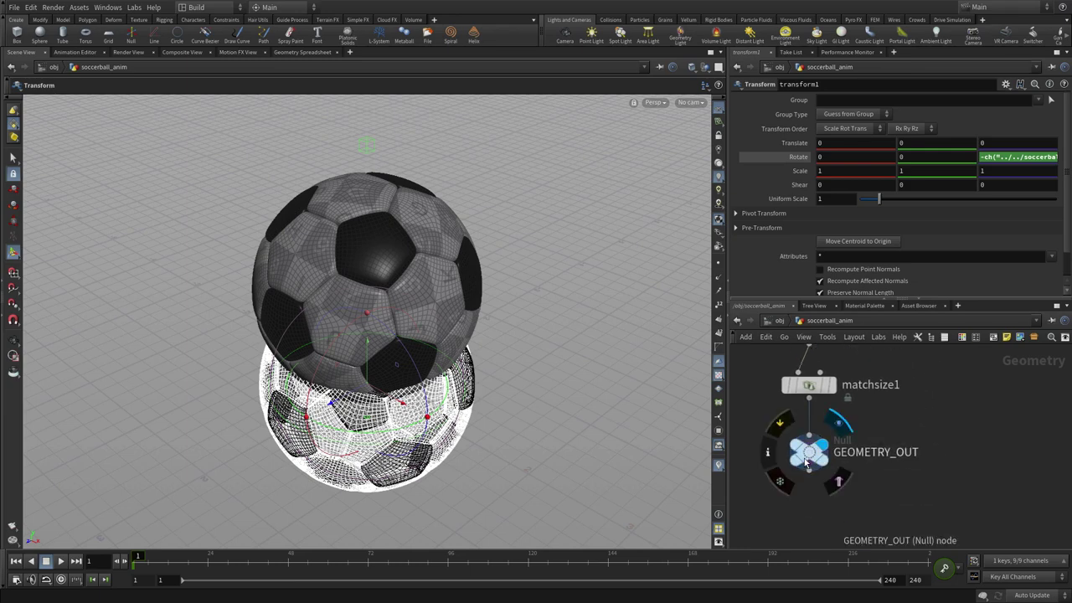
drag(809, 460, 808, 516)
key(Tab)
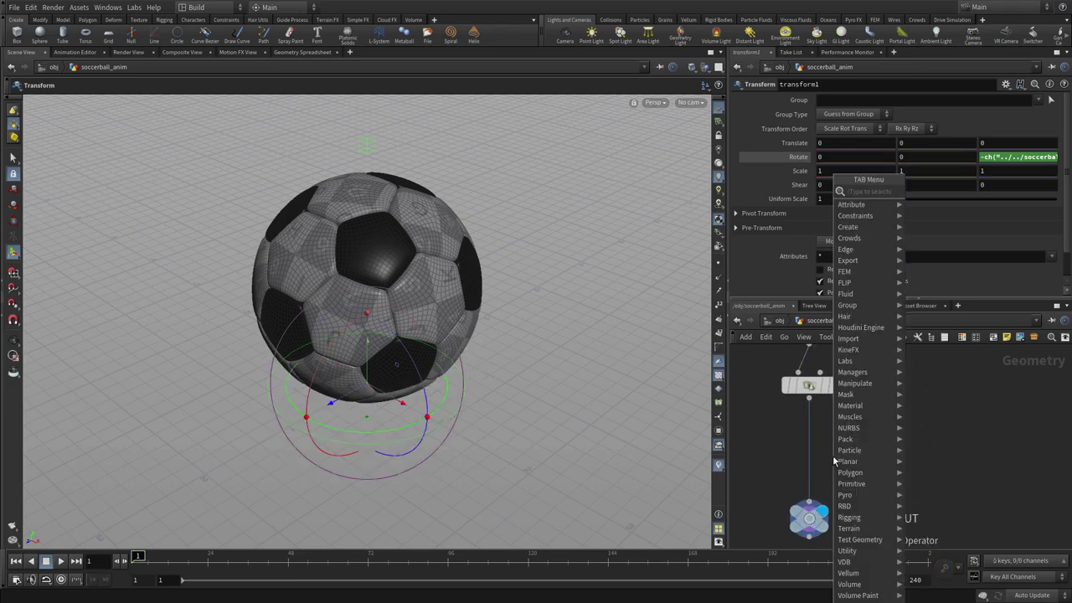
text(be)
key(Return)
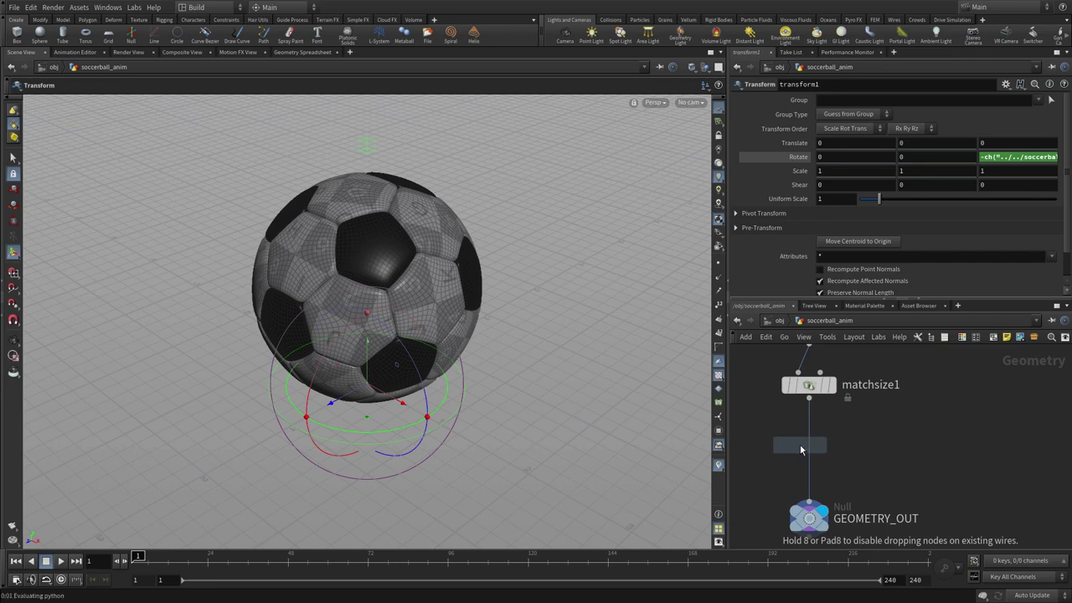
click(809, 445)
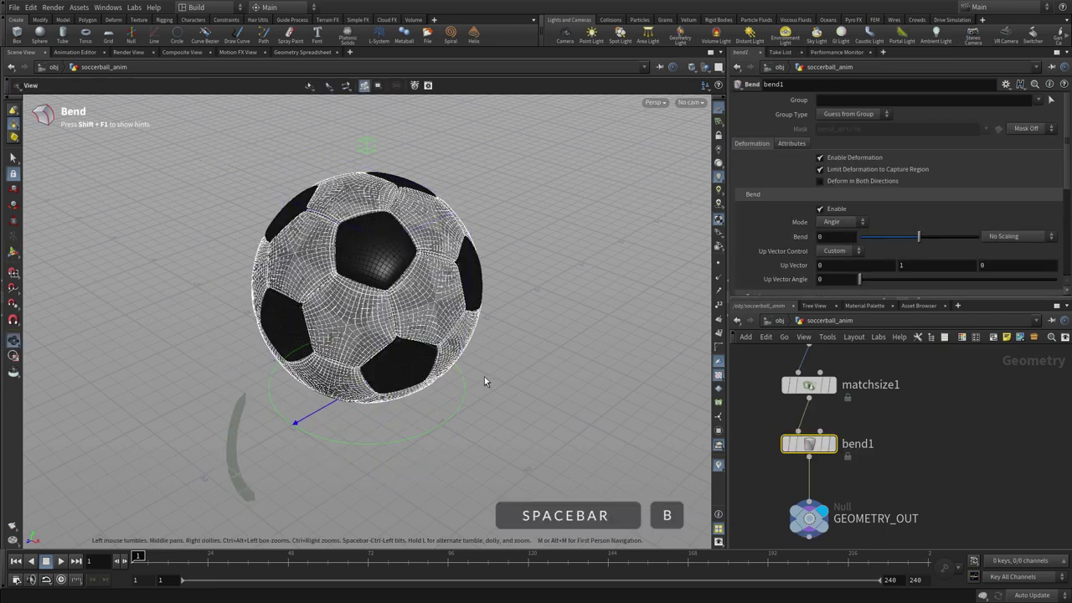
key(space+b)
key(space+b)
With snapping on, drag bend1's capture from ball bottom to top: direction 0,1,0, length 2.2
key(h)
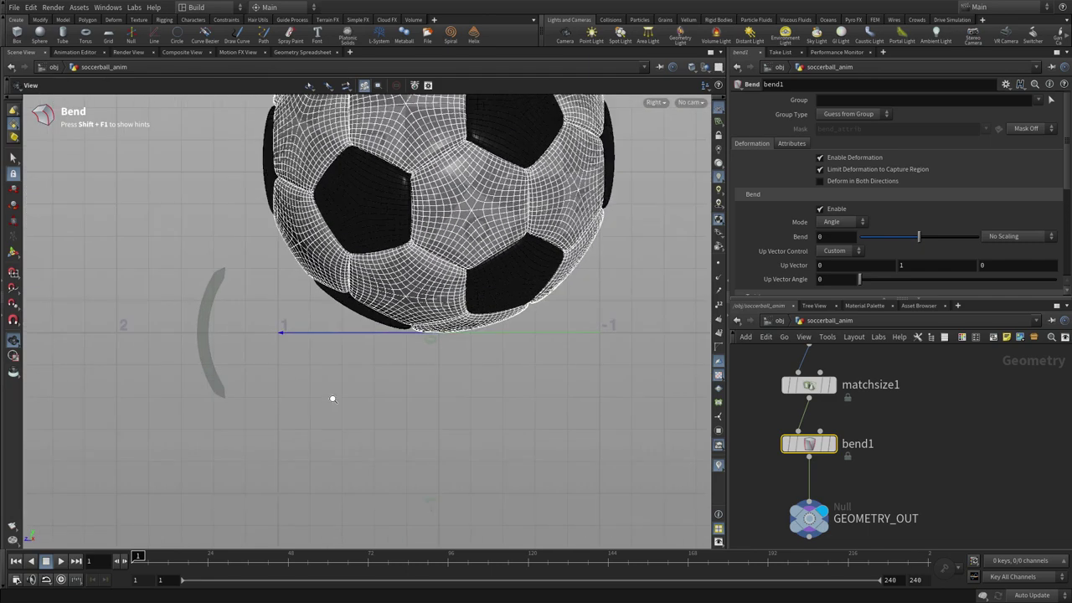
key(Return)
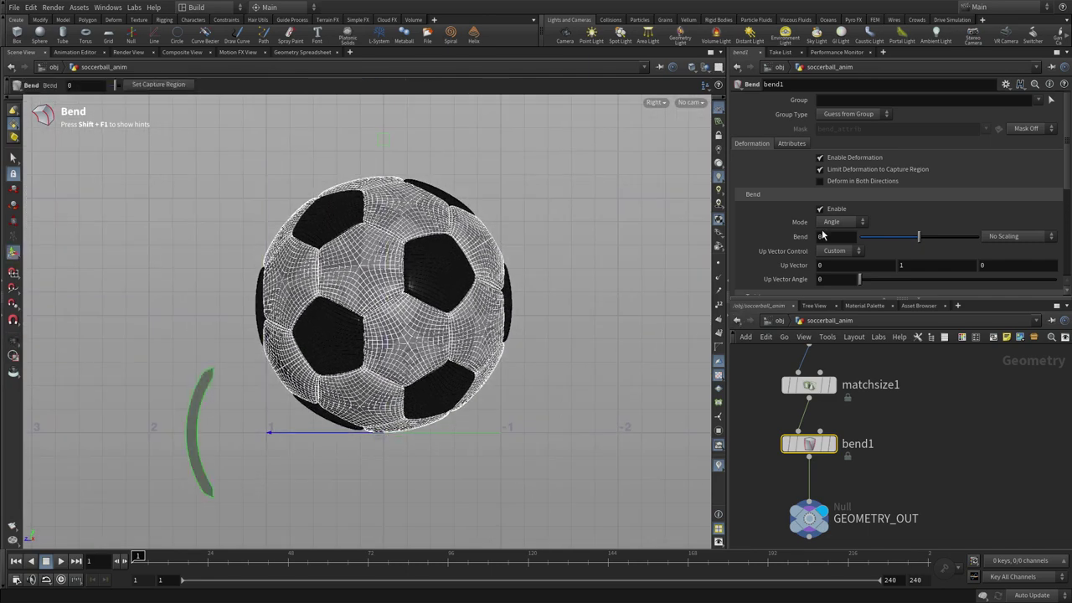
scroll(823, 233, down, 4)
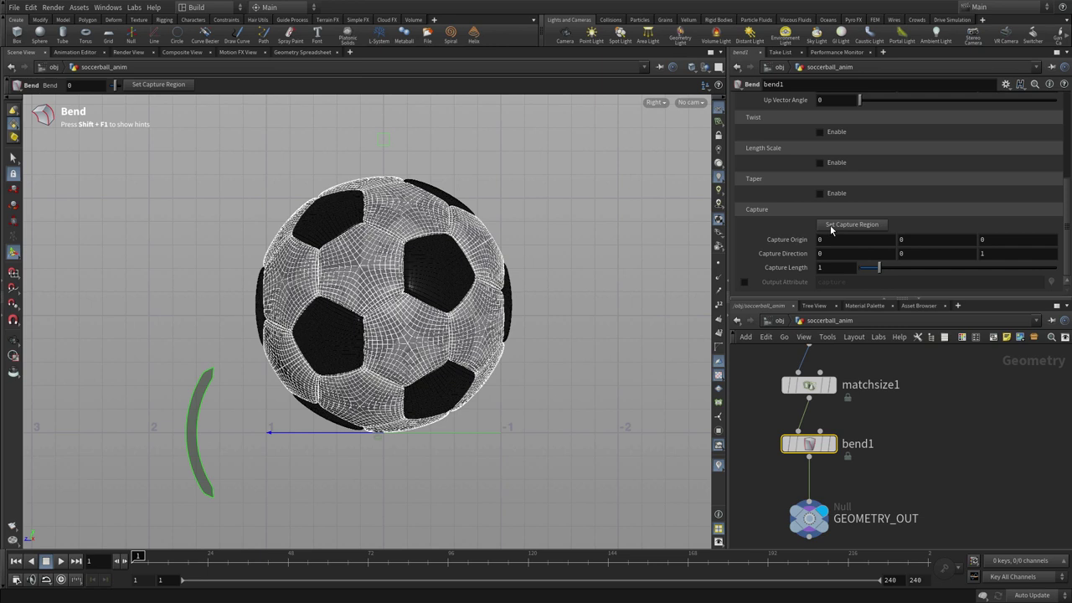
click(833, 226)
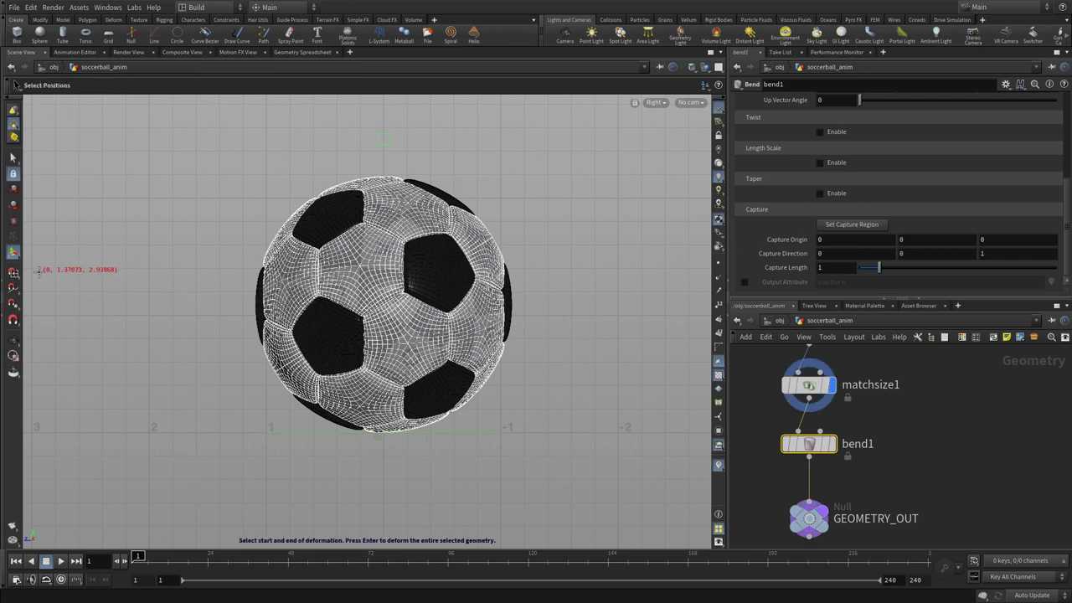
click(13, 273)
drag(383, 432, 383, 176)
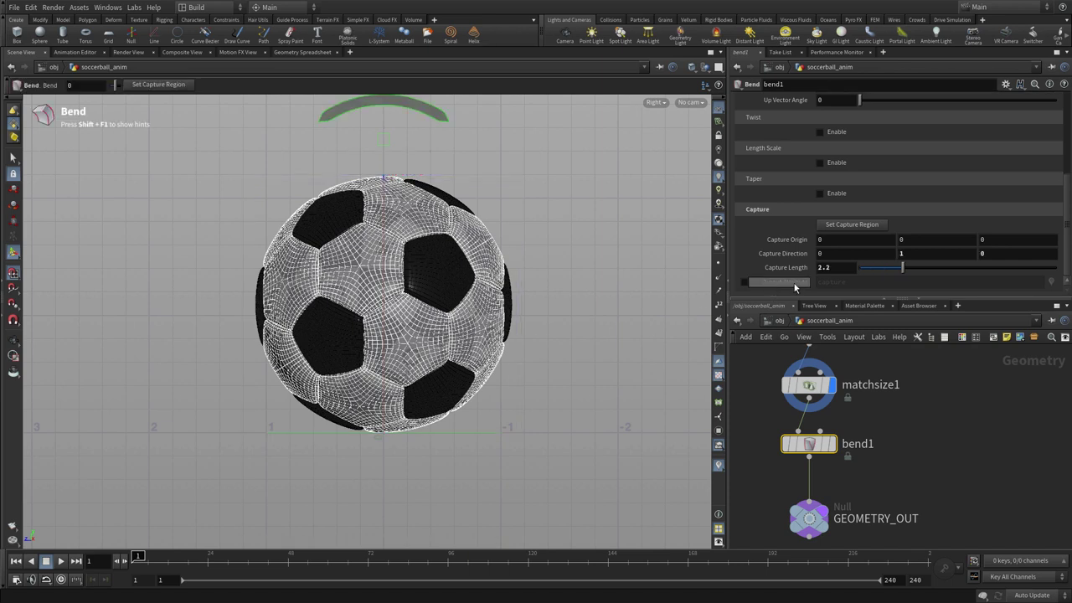
Enable Length Scale with Preserve Volume, driven by ch("../../squash_ctrl/ty")+1
click(820, 162)
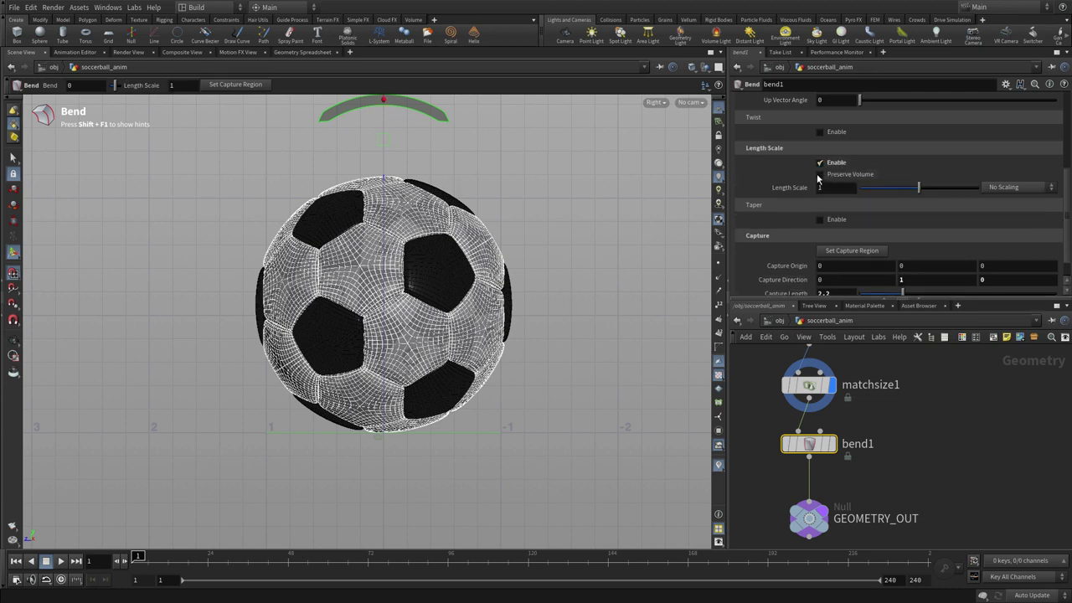
click(820, 174)
right_click(821, 188)
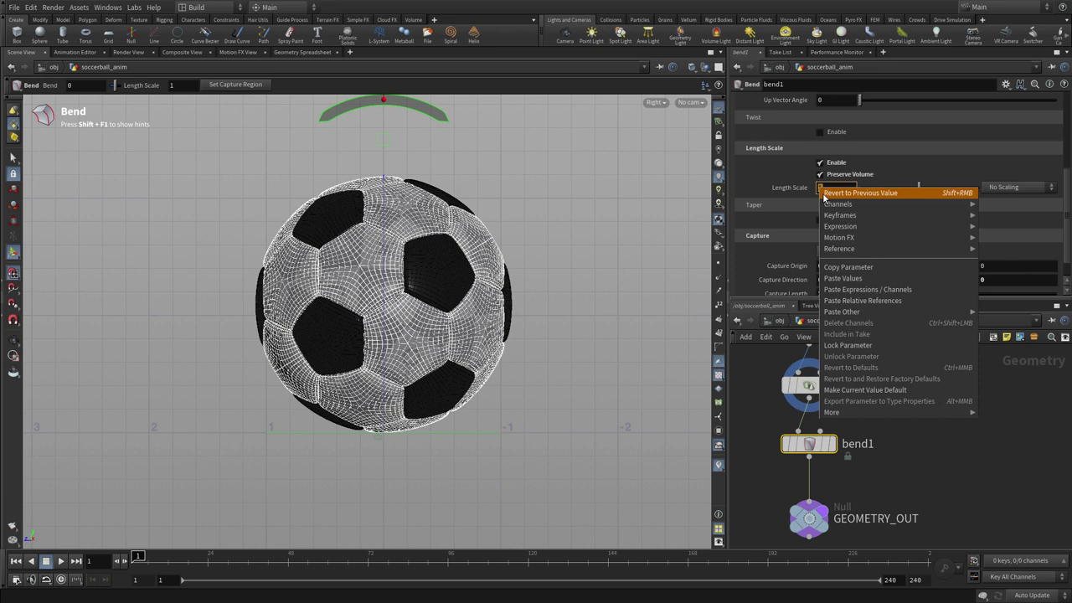
click(863, 301)
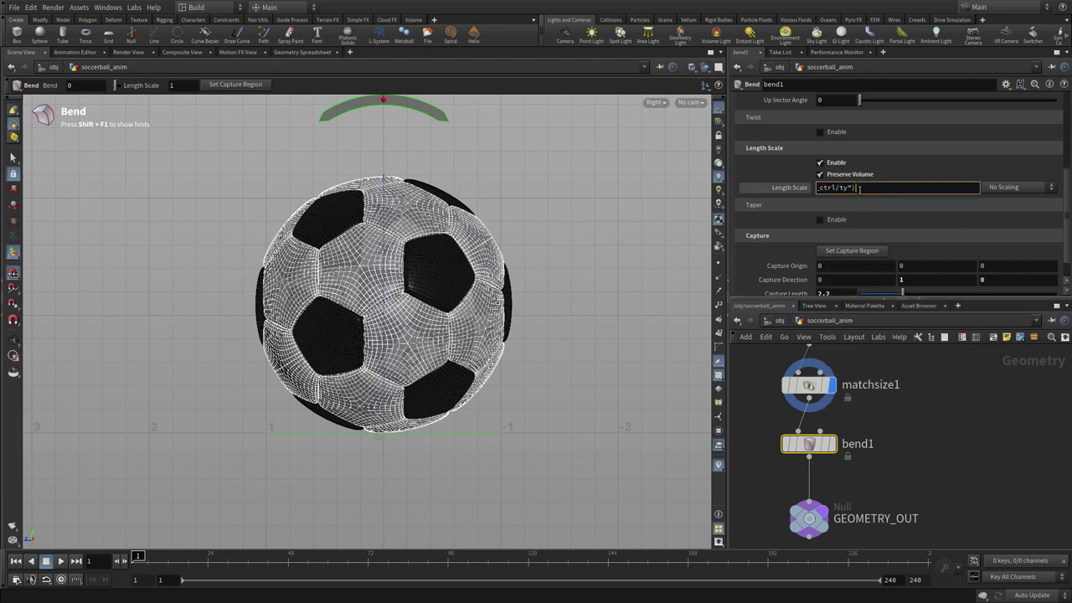
text(+1)
key(Return)
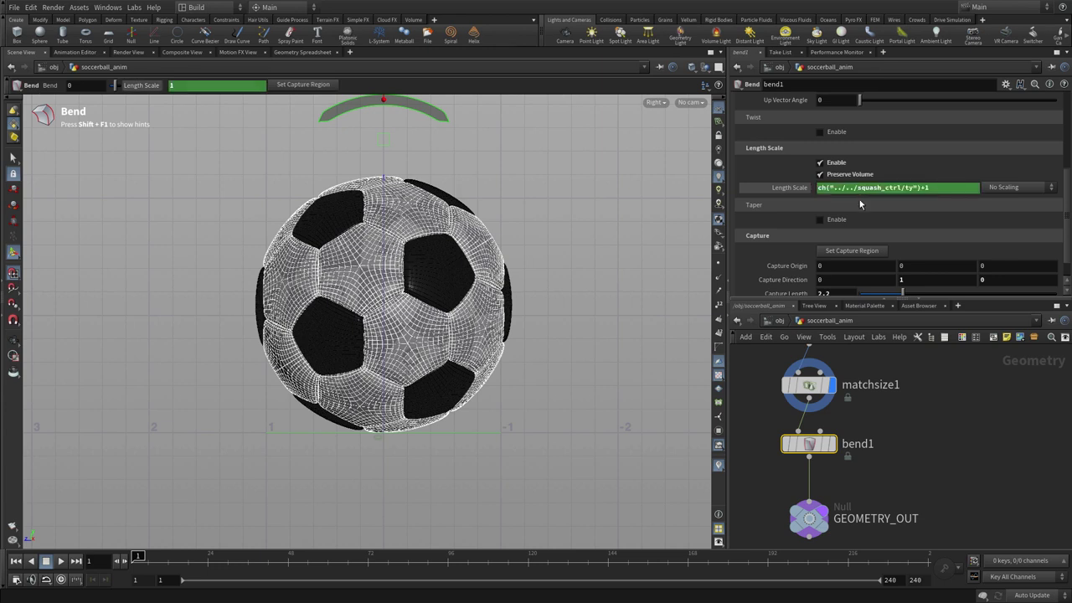
Turn off Limit Deformation to Capture Region and select GEOMETRY_OUT
scroll(859, 199, down, 1)
scroll(859, 199, up, 7)
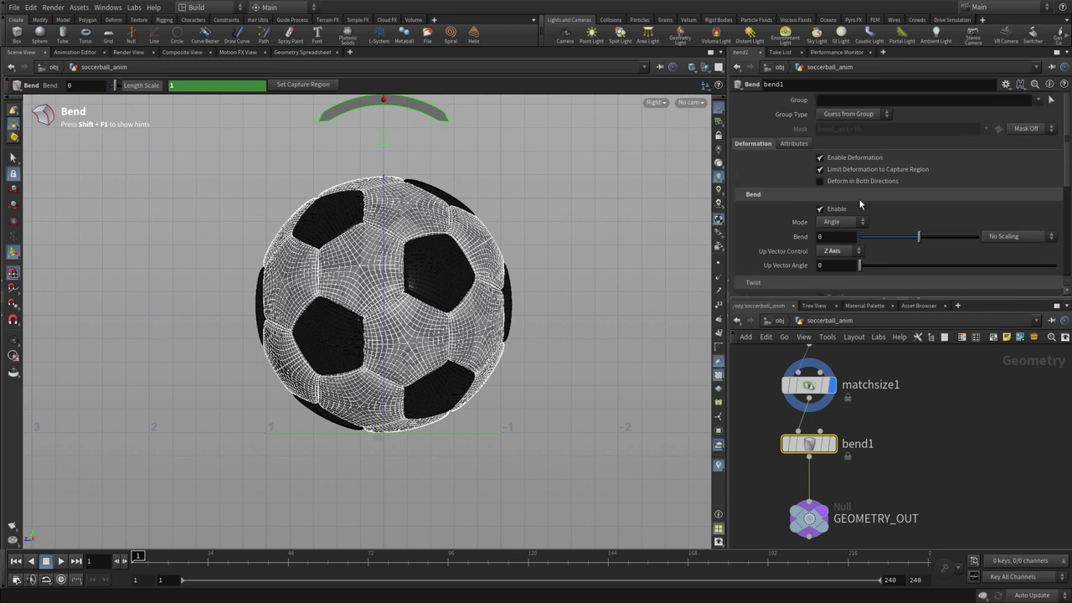
click(821, 170)
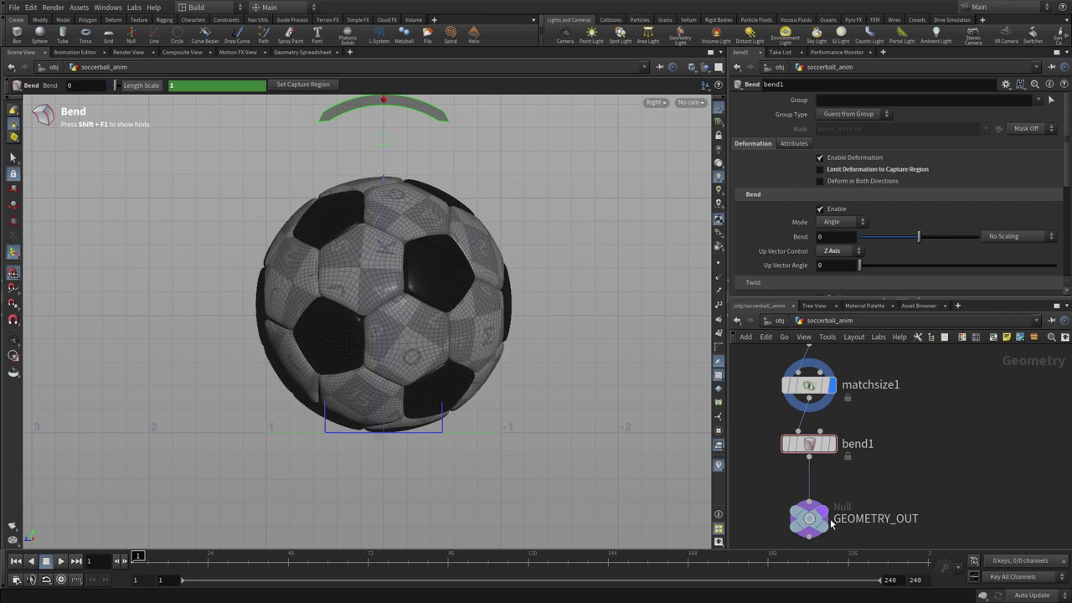
mouse_move(826, 519)
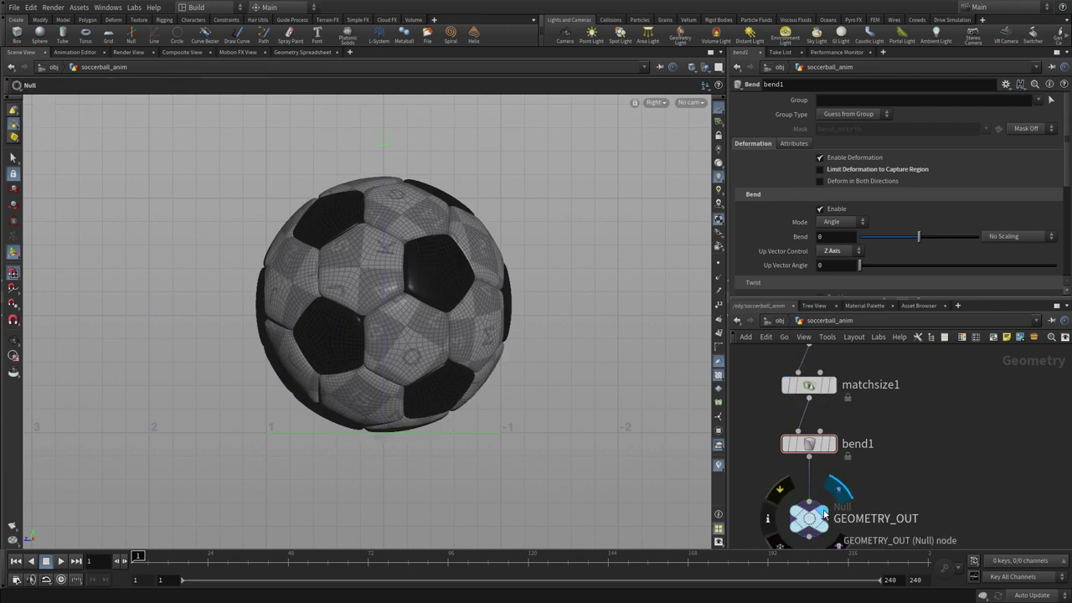
click(813, 524)
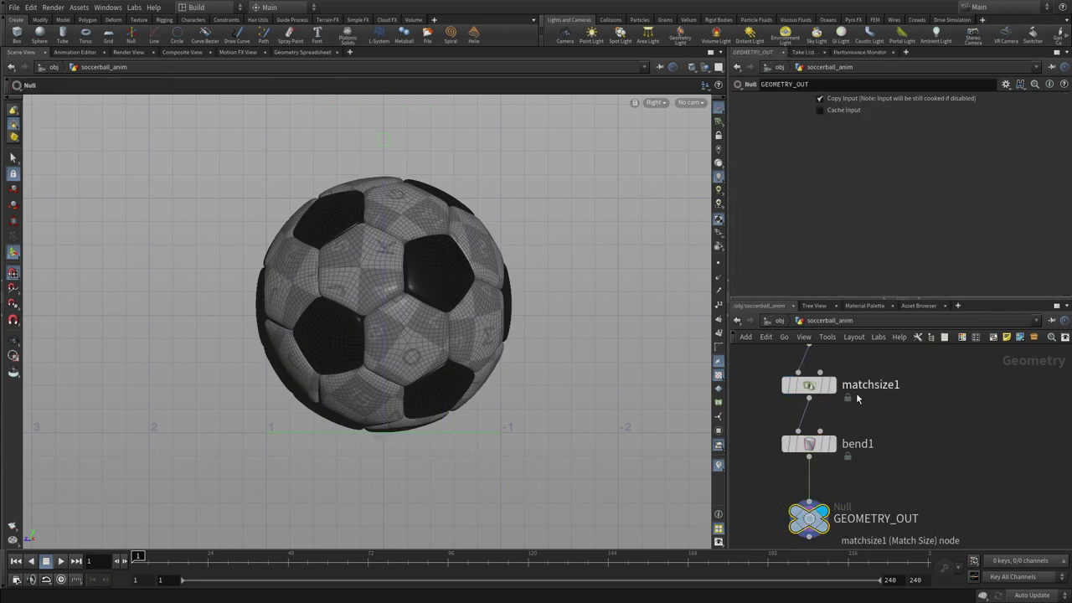
At object level, select squash_ctrl and lower it to squash the ball flat
click(778, 321)
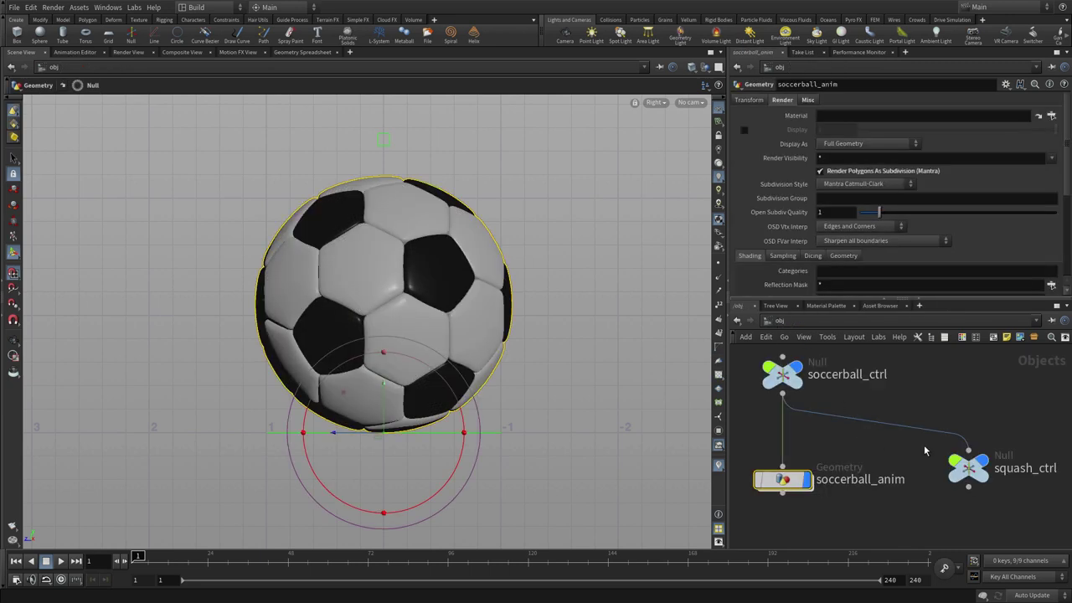
mouse_move(976, 477)
click(264, 154)
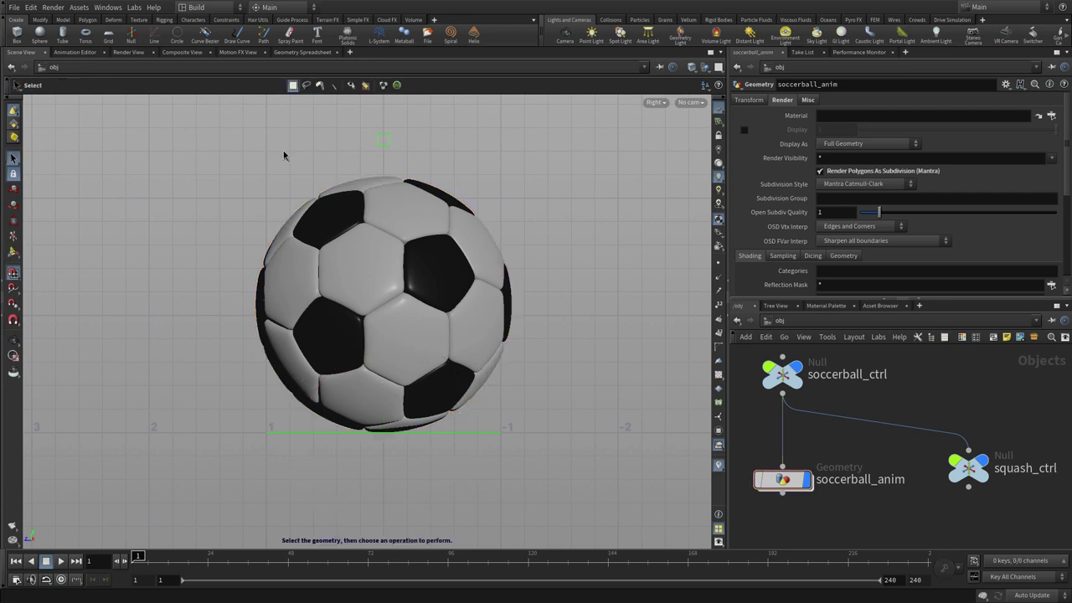
click(384, 140)
drag(384, 121, 391, 162)
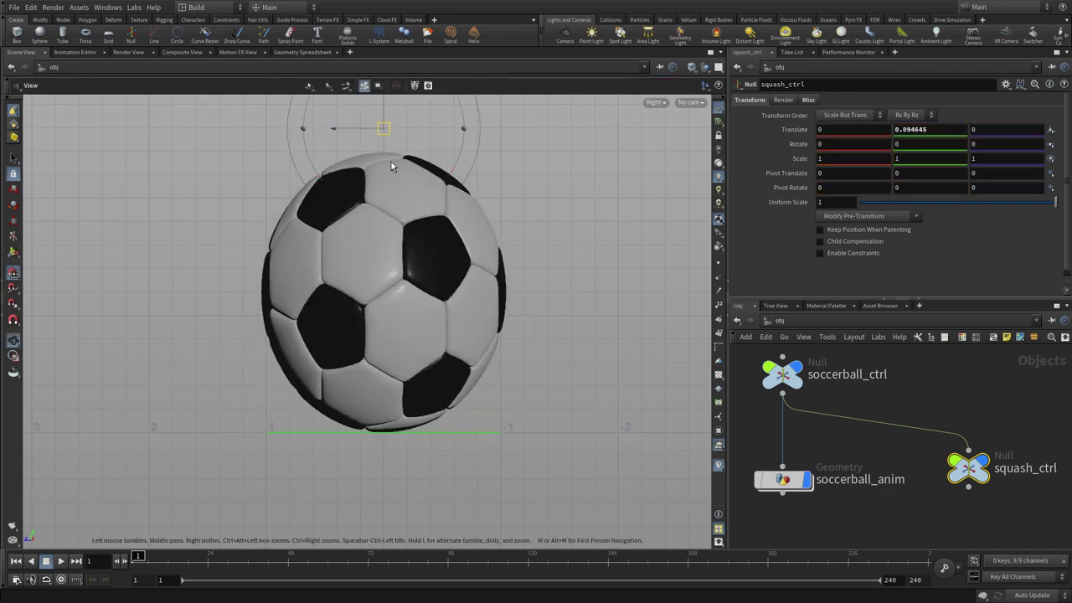
Undo that move, retest squash and stretch vertically, then set Translate Y to 0
key(space+b)
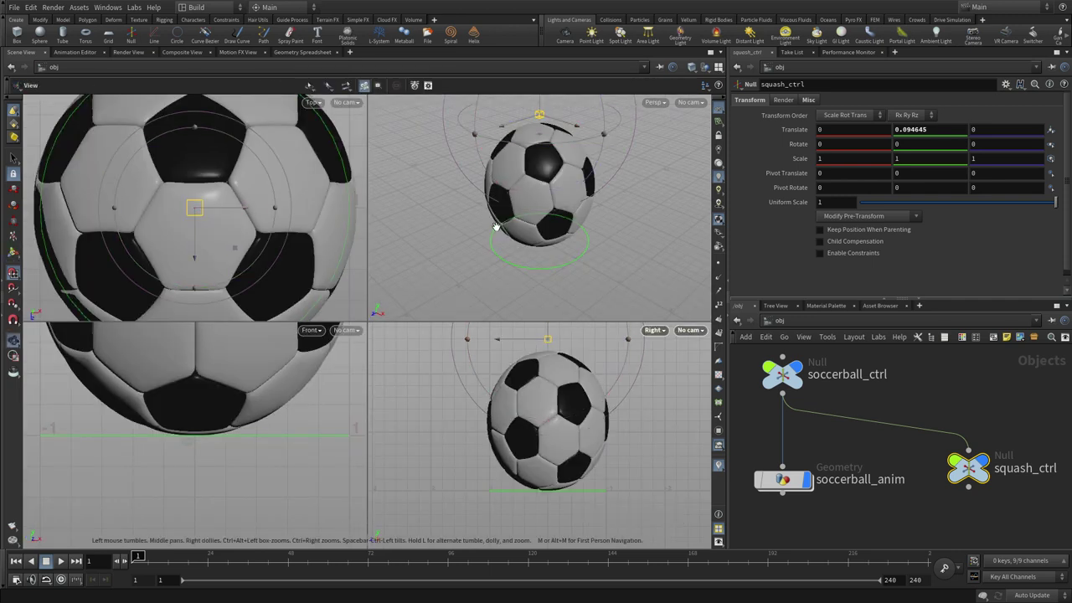
key(space+b)
key(ctrl+z)
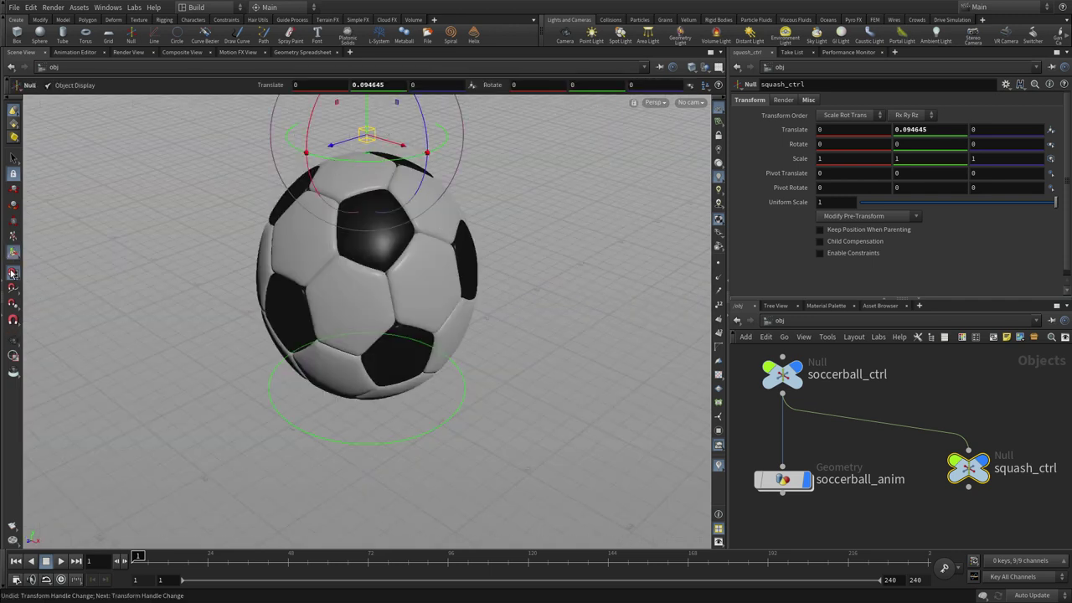
mouse_move(368, 114)
mouse_down()
mouse_move(371, 165)
mouse_move(368, 109)
mouse_up()
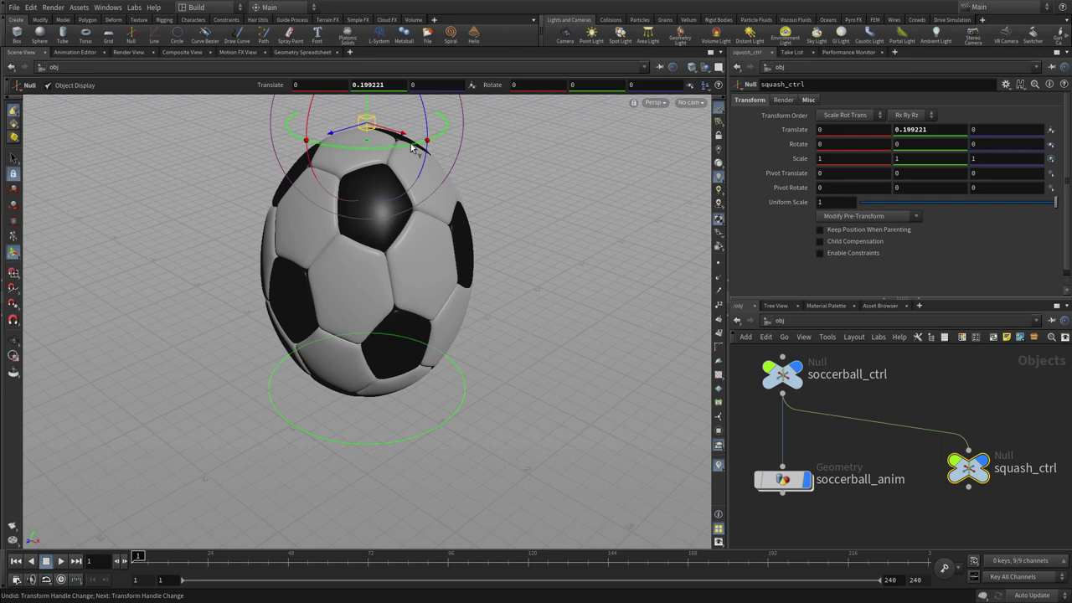
drag(930, 129, 872, 119)
text(0)
key(Return)
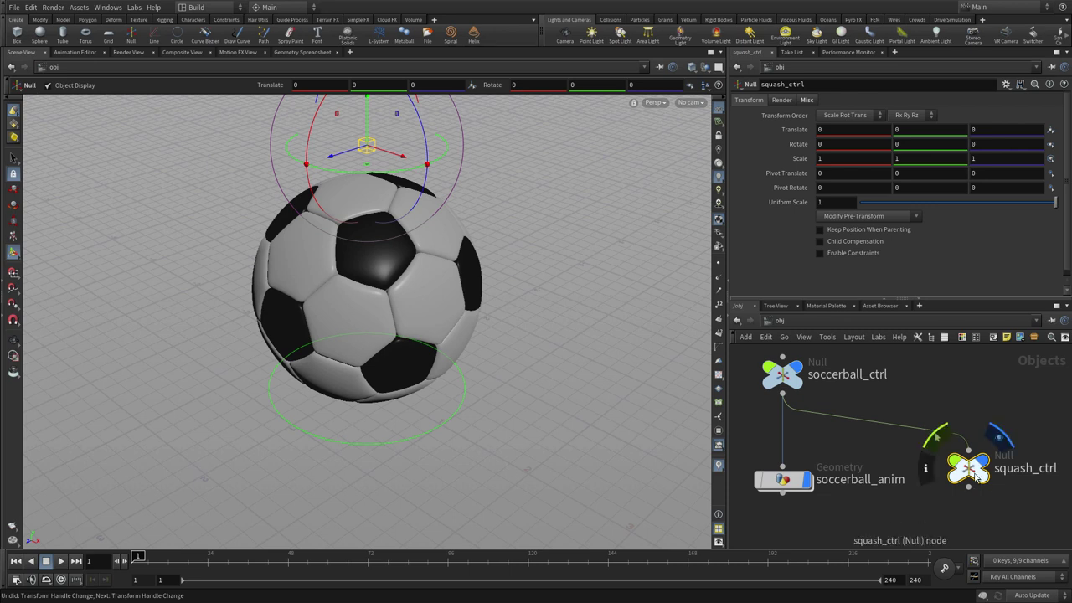
Lock squash_ctrl's Translate X, Translate Z, Rotate and Scale parameters, leaving only Translate Y free
right_click(831, 129)
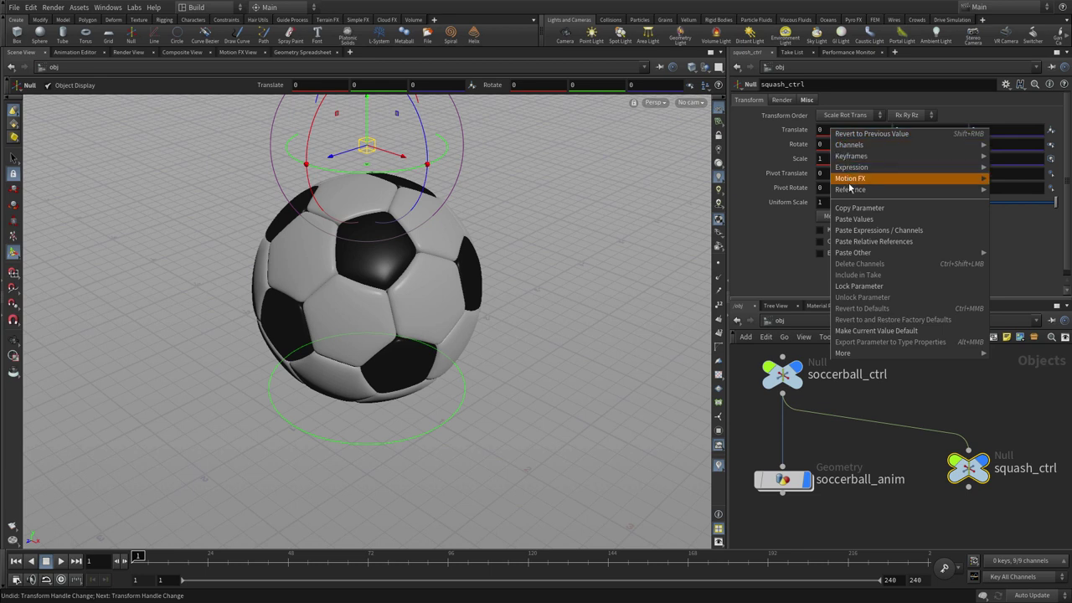
click(869, 284)
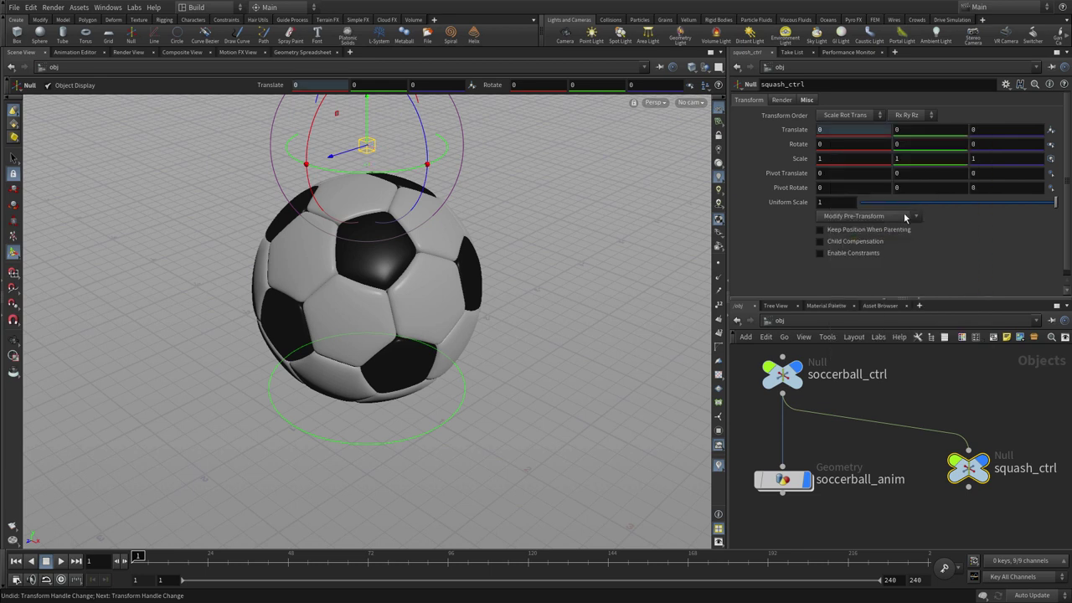
right_click(972, 129)
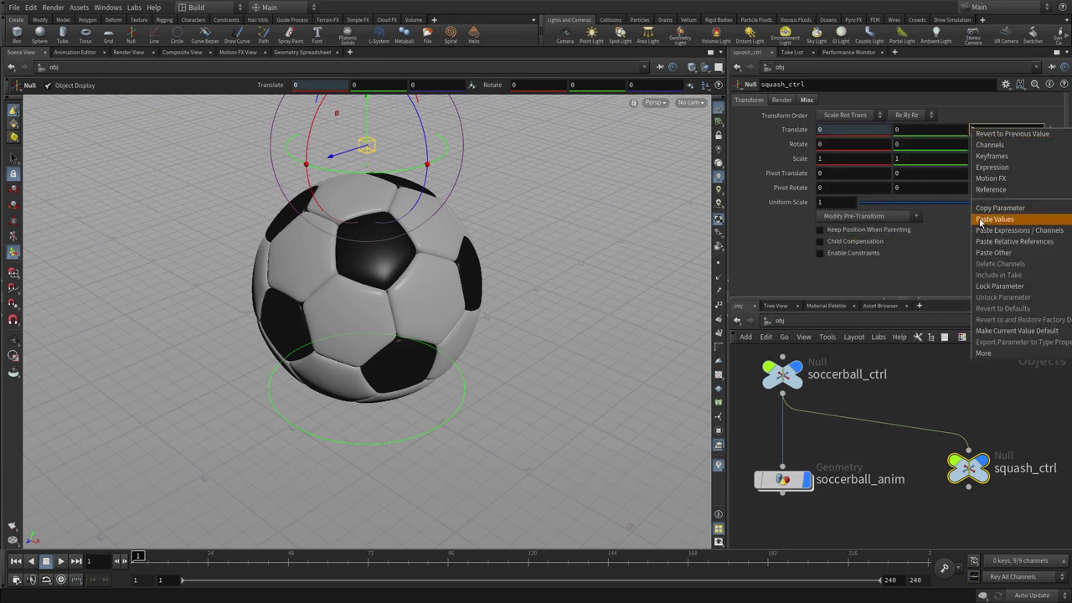
click(997, 287)
right_click(789, 145)
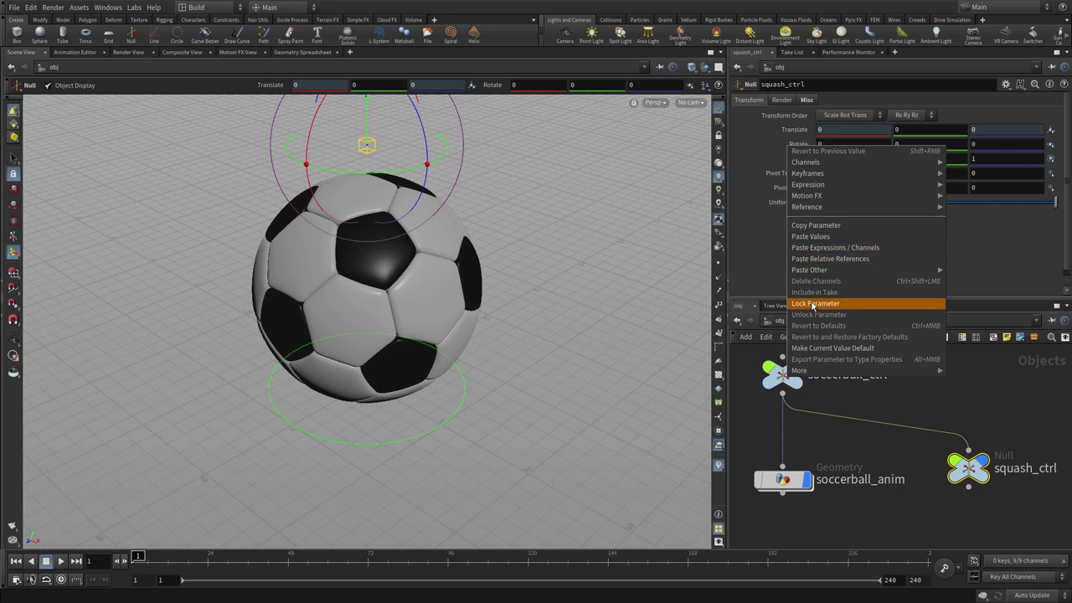
click(812, 303)
right_click(798, 161)
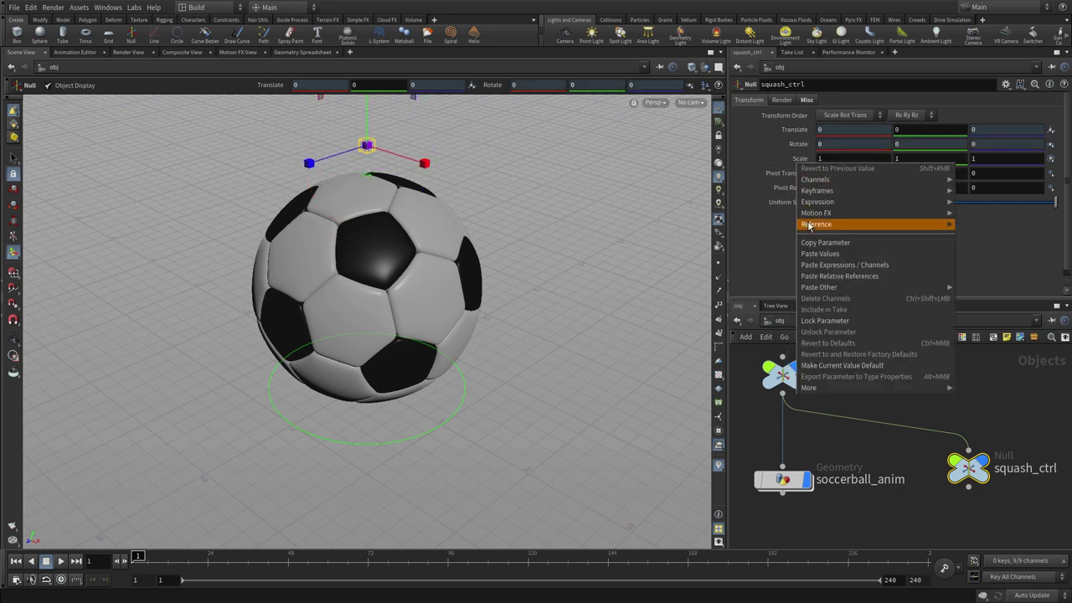
click(823, 320)
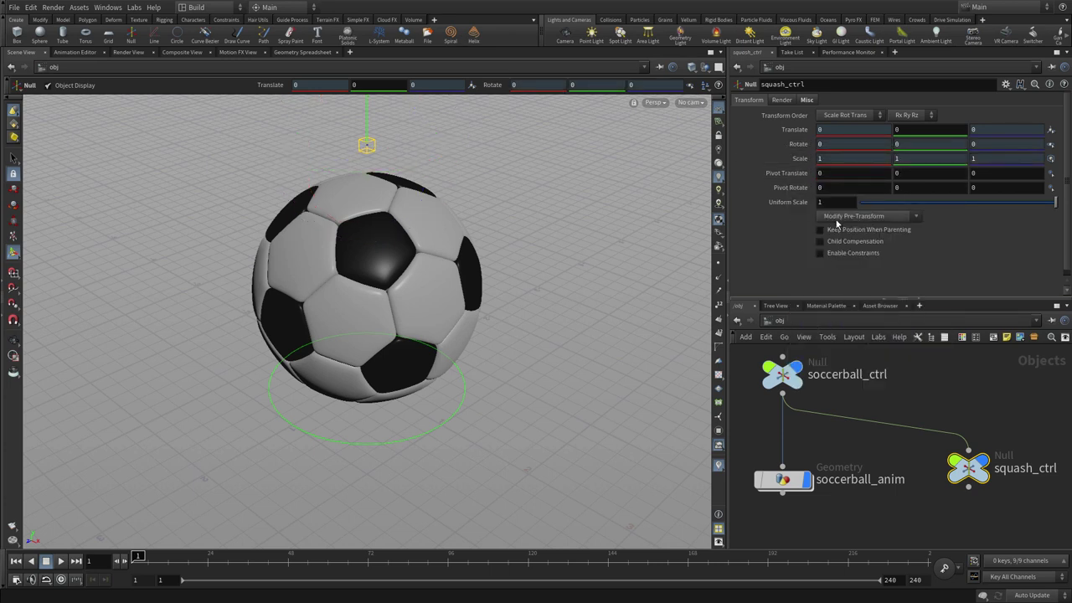
Select soccerball_ctrl and lock its Translate Z, Rotate and Scale parameters
click(786, 377)
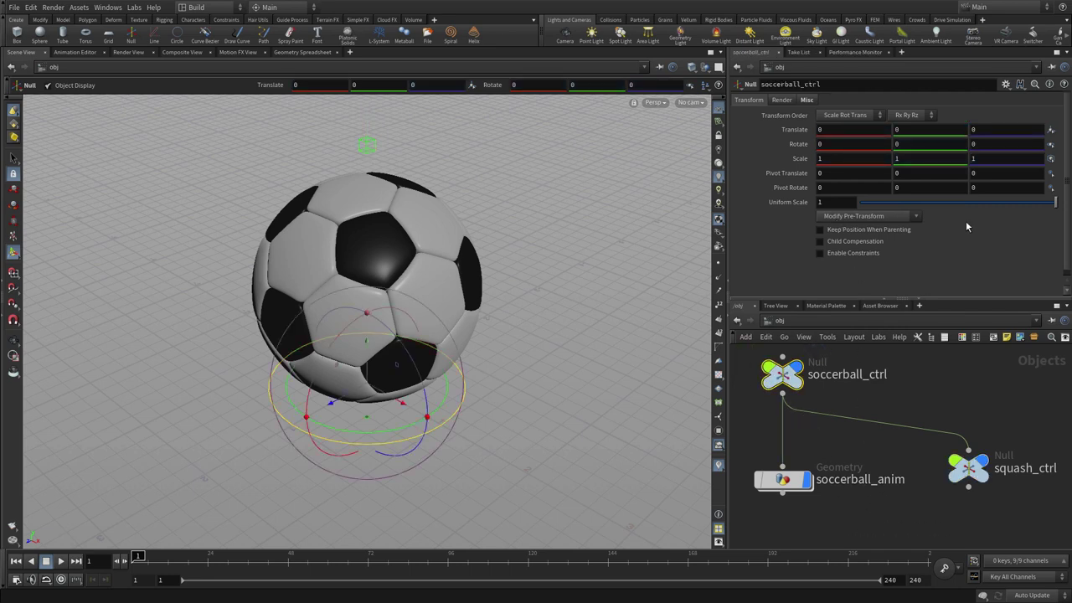
right_click(994, 131)
click(989, 276)
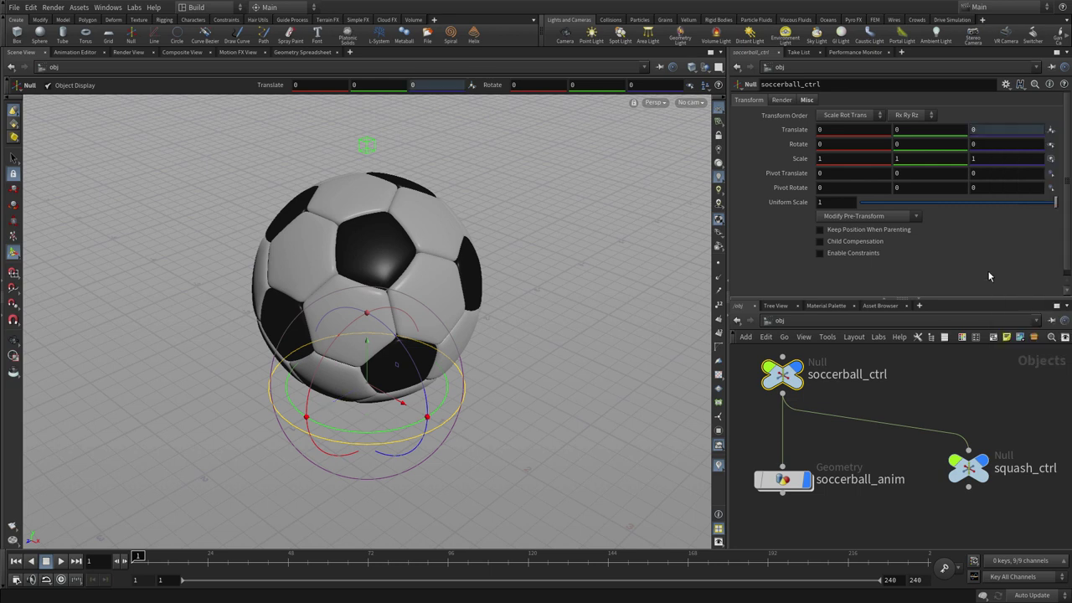
right_click(801, 157)
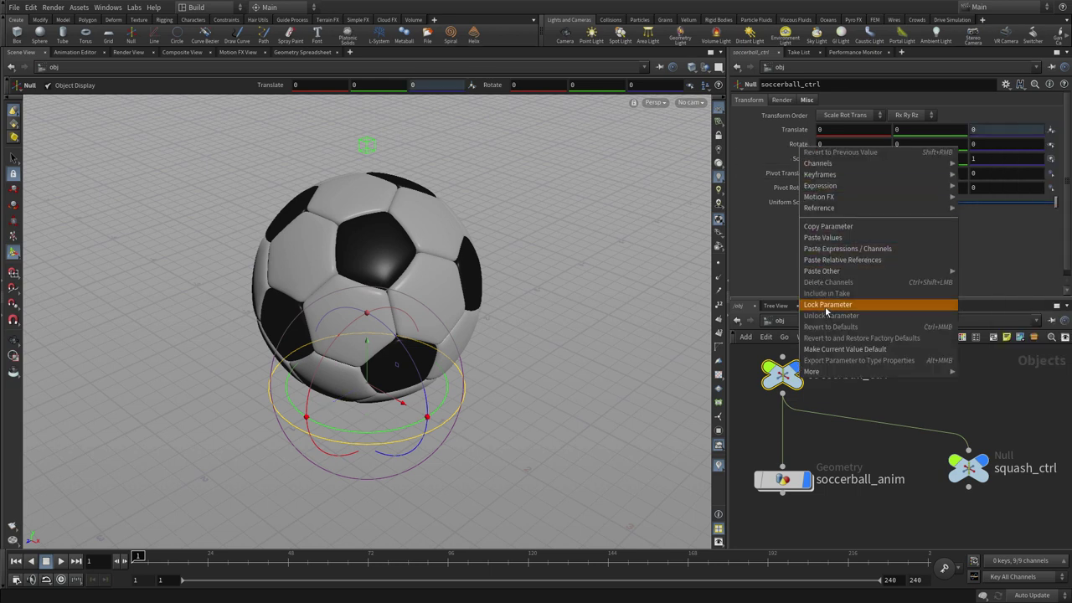
click(826, 308)
right_click(799, 160)
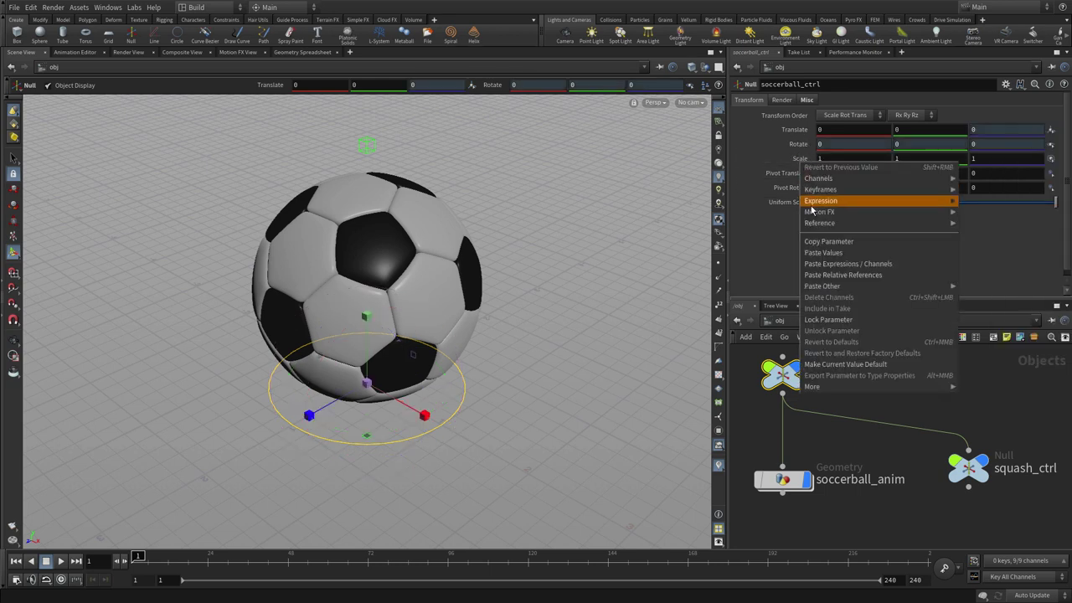
click(830, 318)
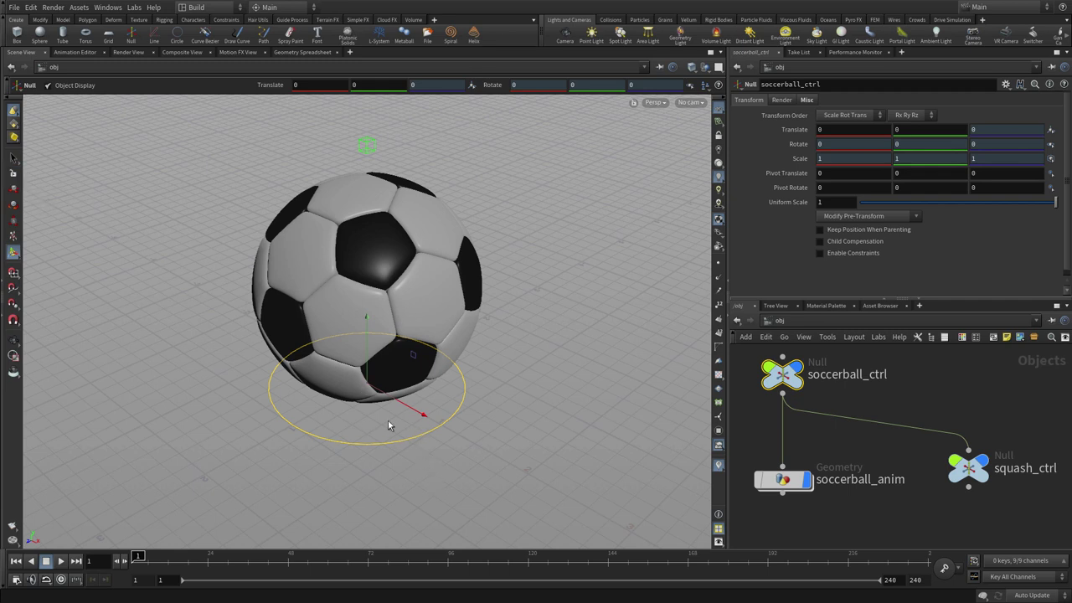
click(368, 145)
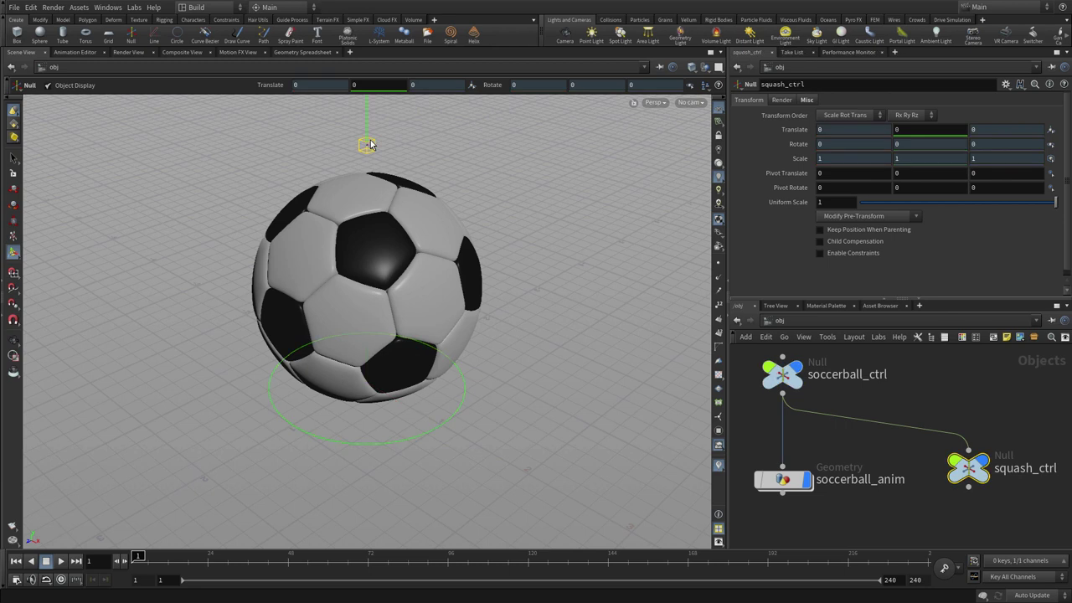
click(446, 421)
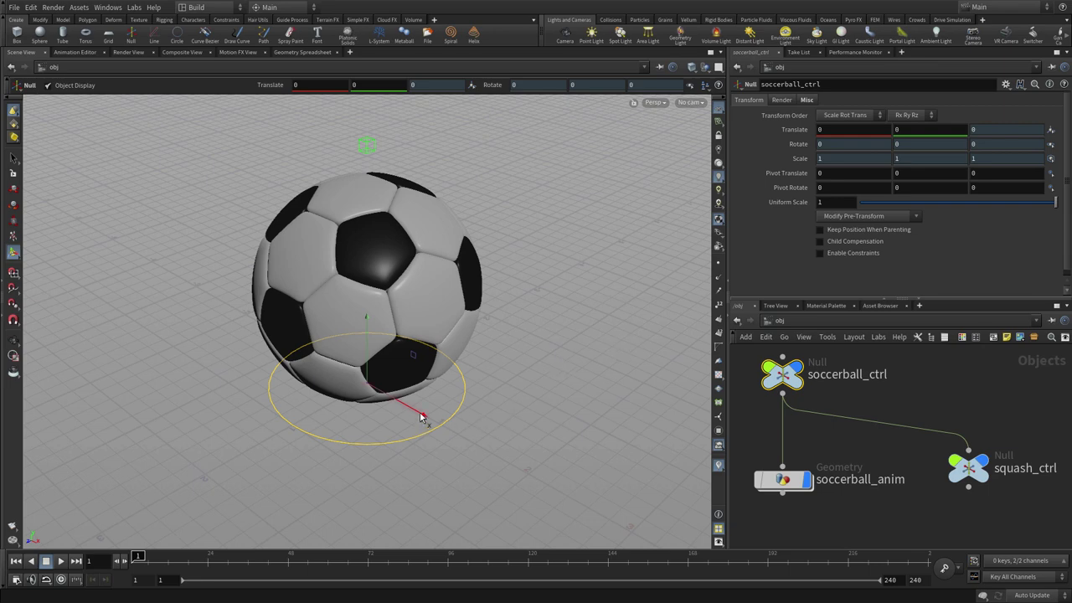
drag(421, 416, 455, 438)
click(407, 159)
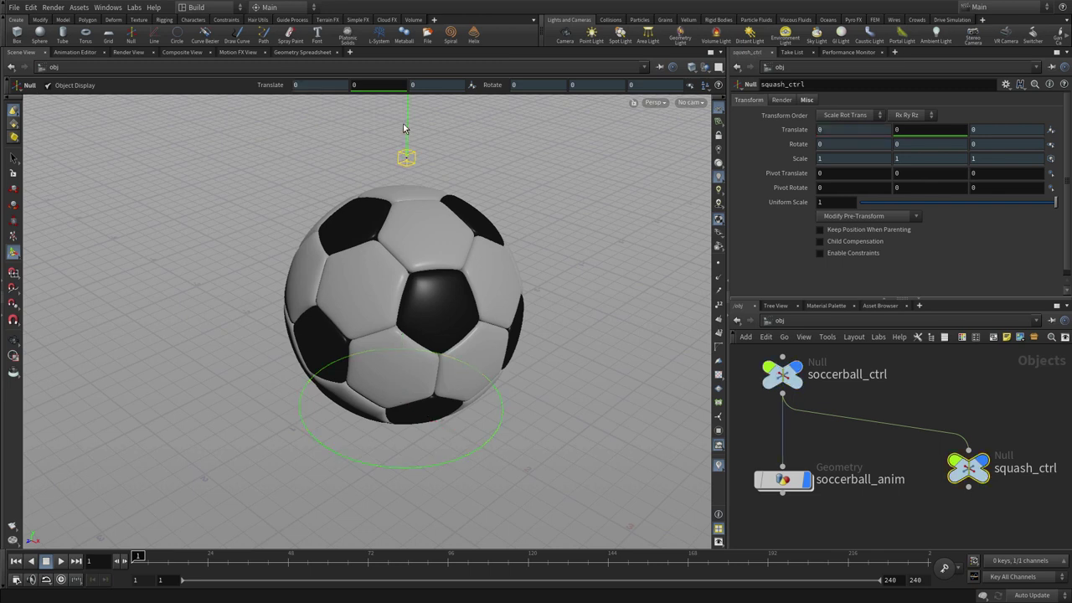
drag(403, 129, 413, 103)
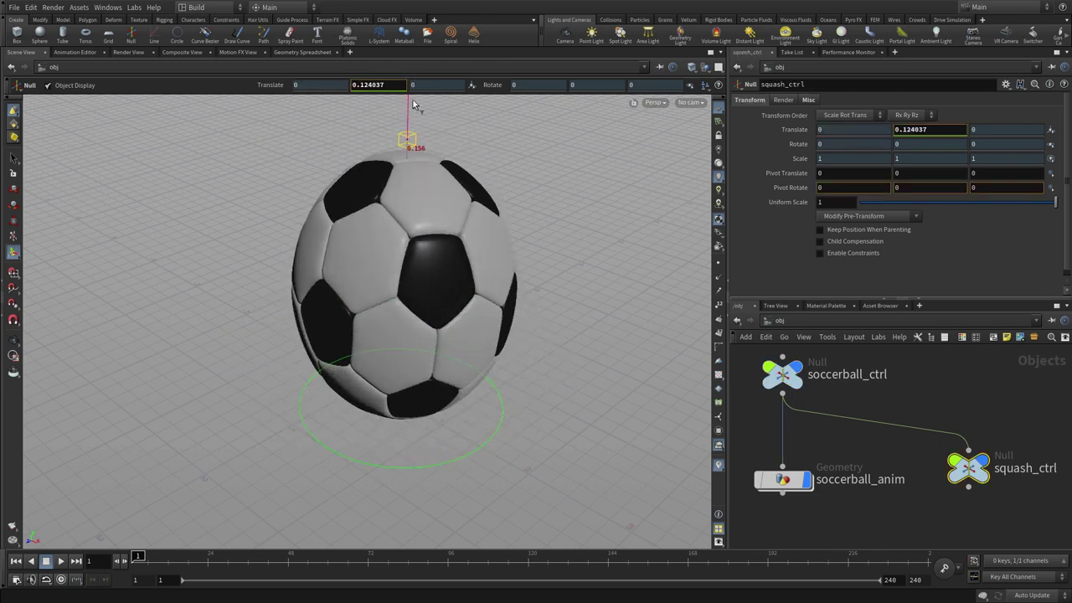
key(ctrl+z)
key(ctrl+z)
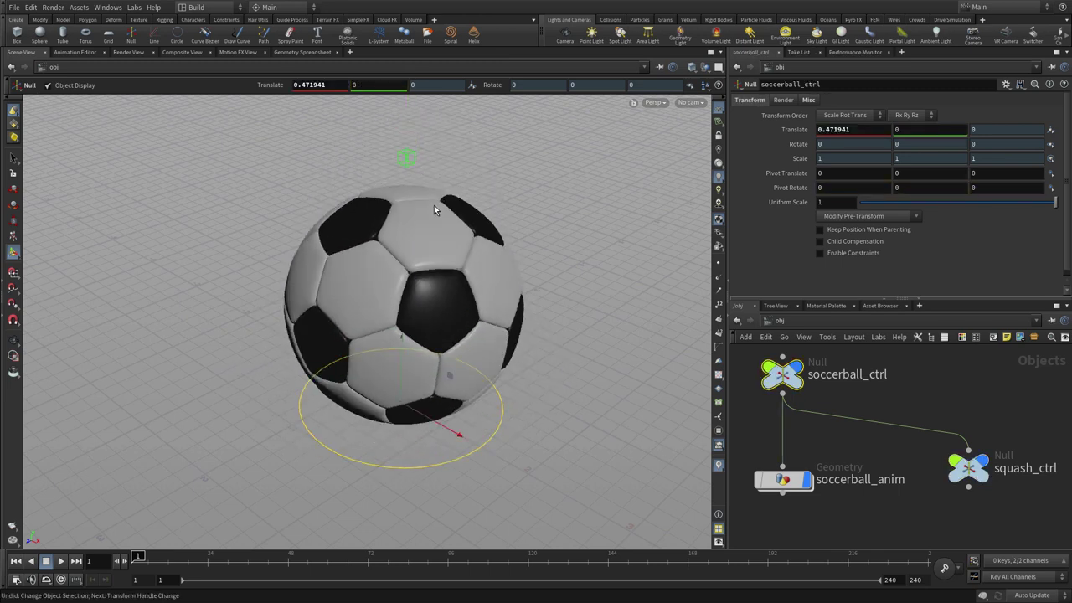
key(ctrl+z)
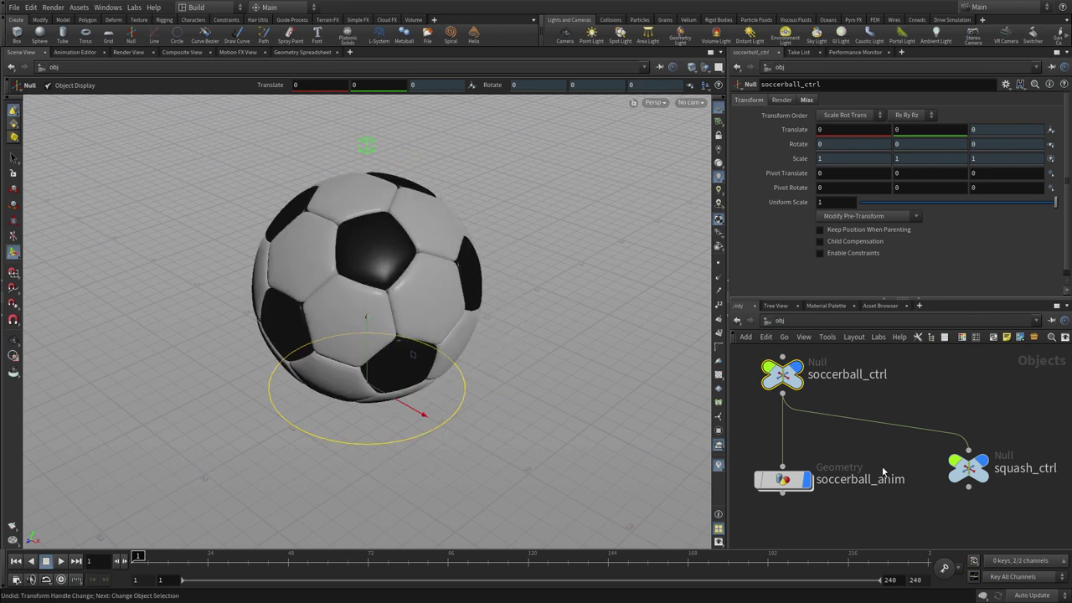